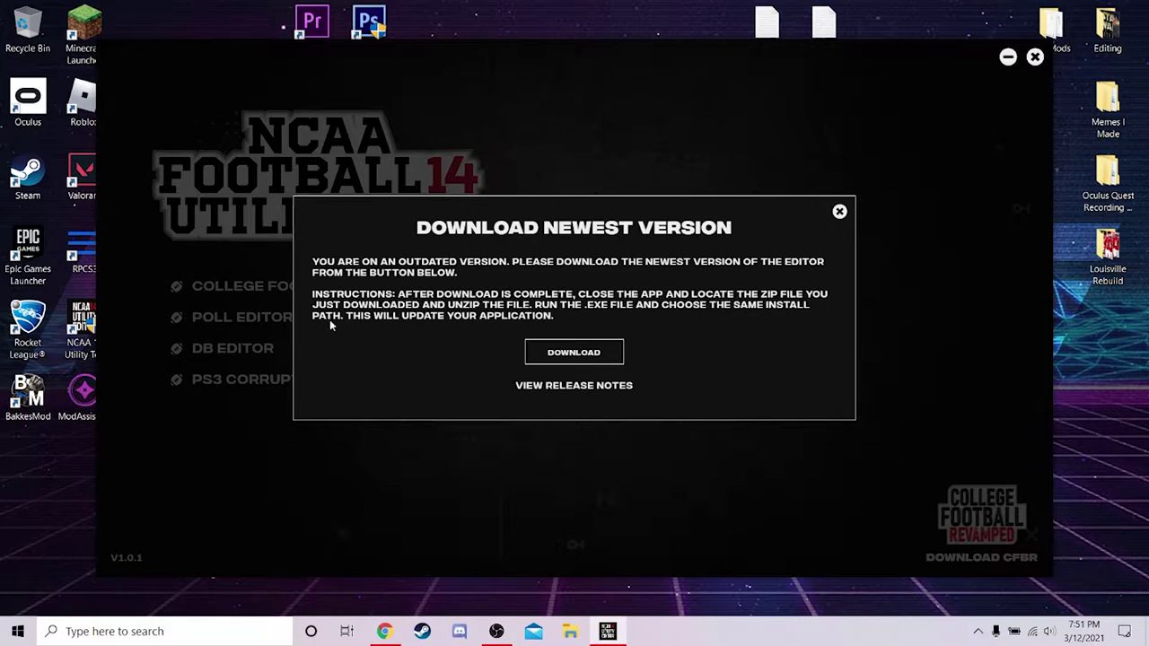
Save the NCAA Utility Tool 2.0 v1.0.3 update zip to the desktop and close the outdated app.
click(575, 343)
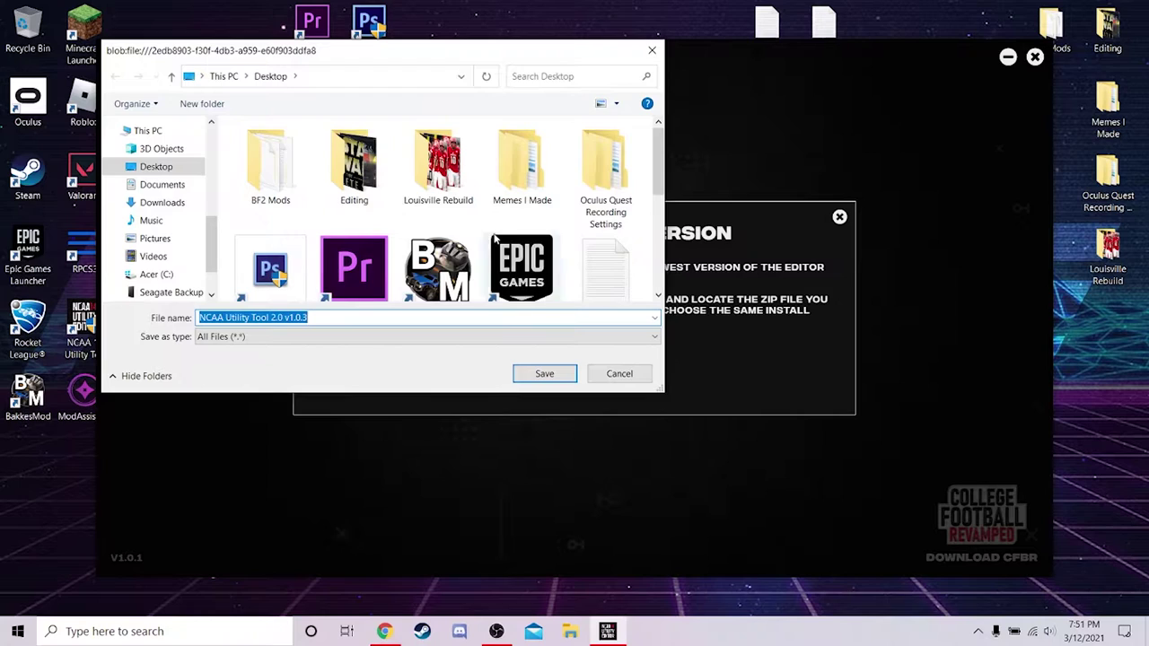
click(544, 375)
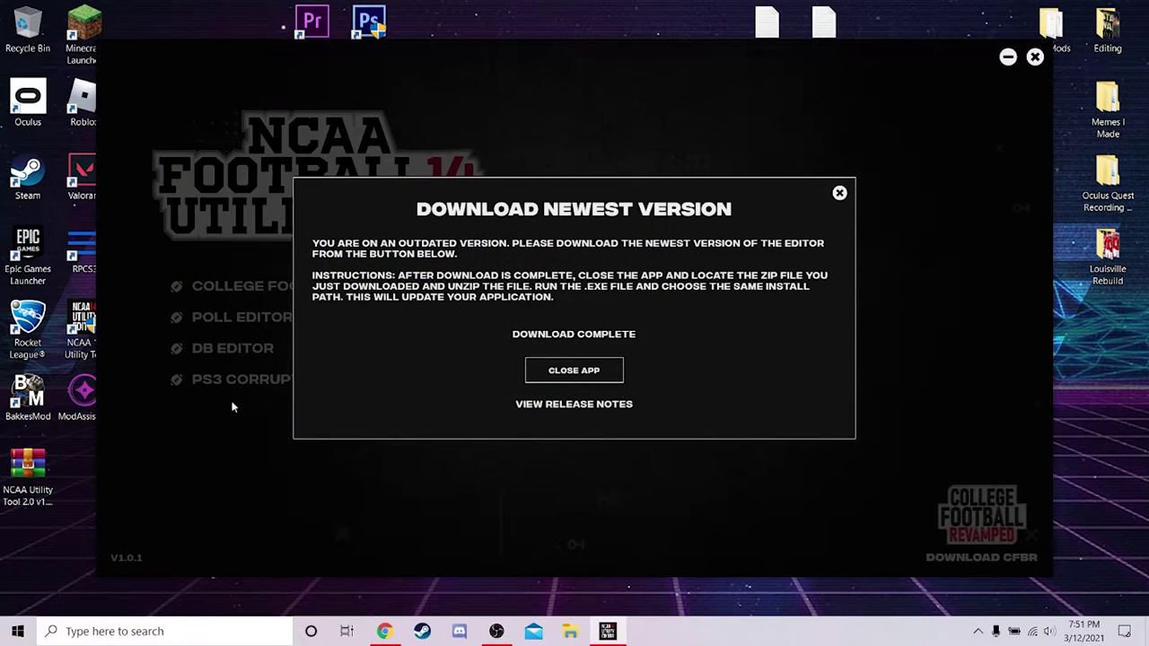
click(839, 194)
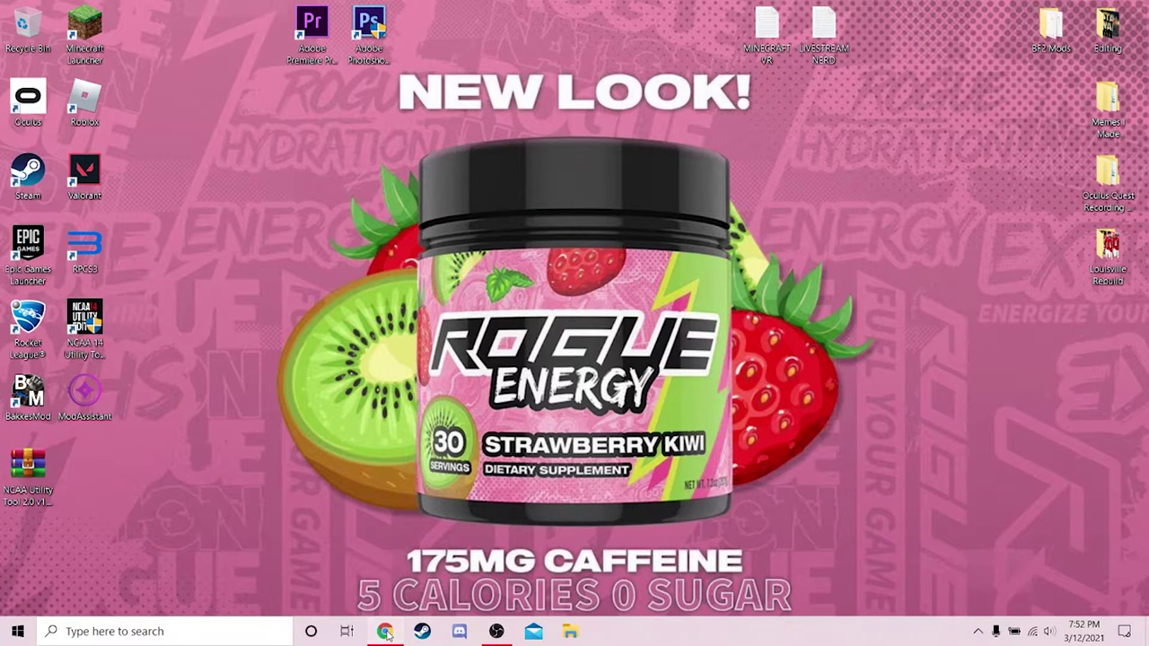
Download NCAA.14.Utility.Tool.2.0.v1.0.3.zip from the GitHub v1.0.3 release, then minimize Chrome.
click(384, 631)
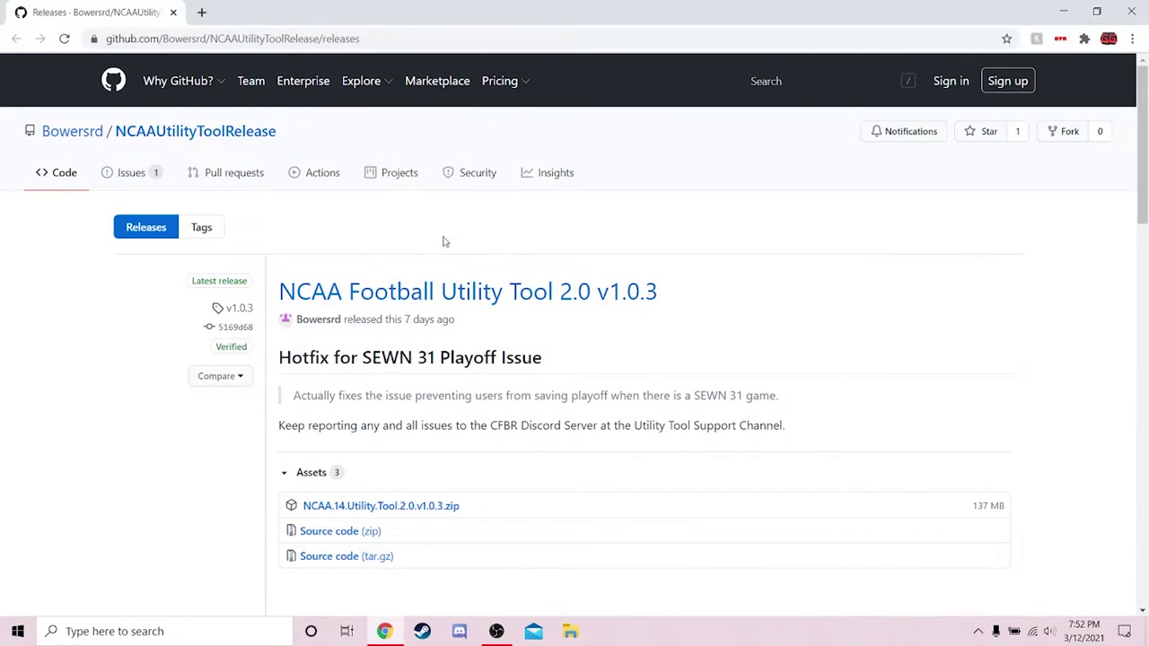
click(429, 273)
scroll(413, 377, down, 2)
click(386, 403)
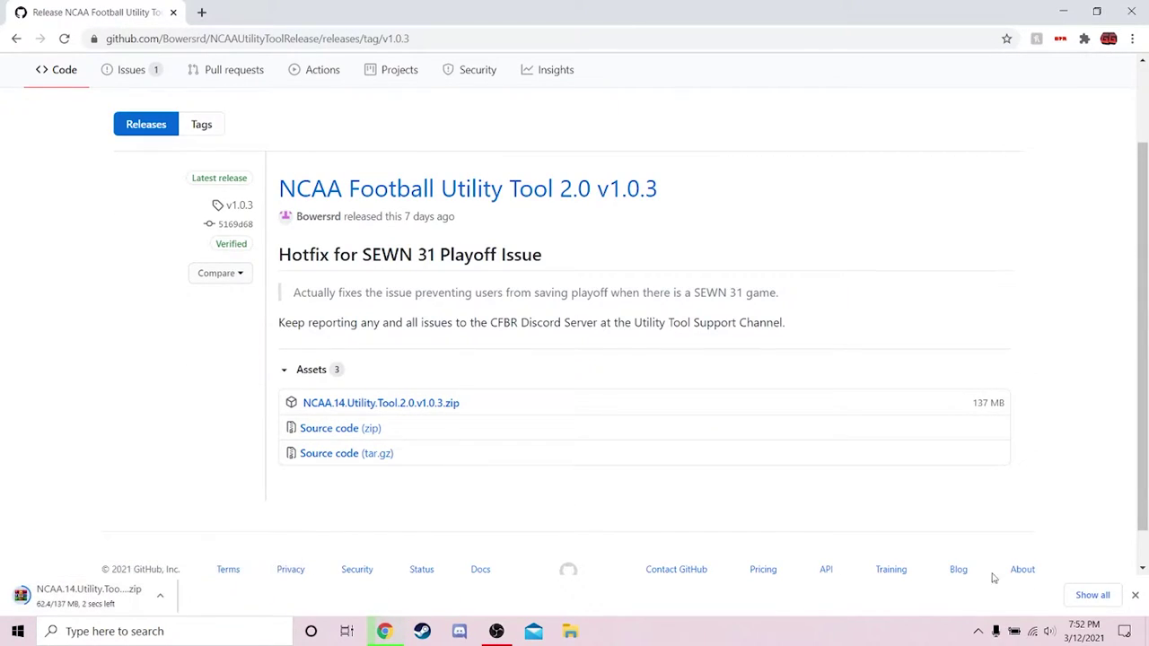
click(1133, 594)
scroll(721, 292, up, 2)
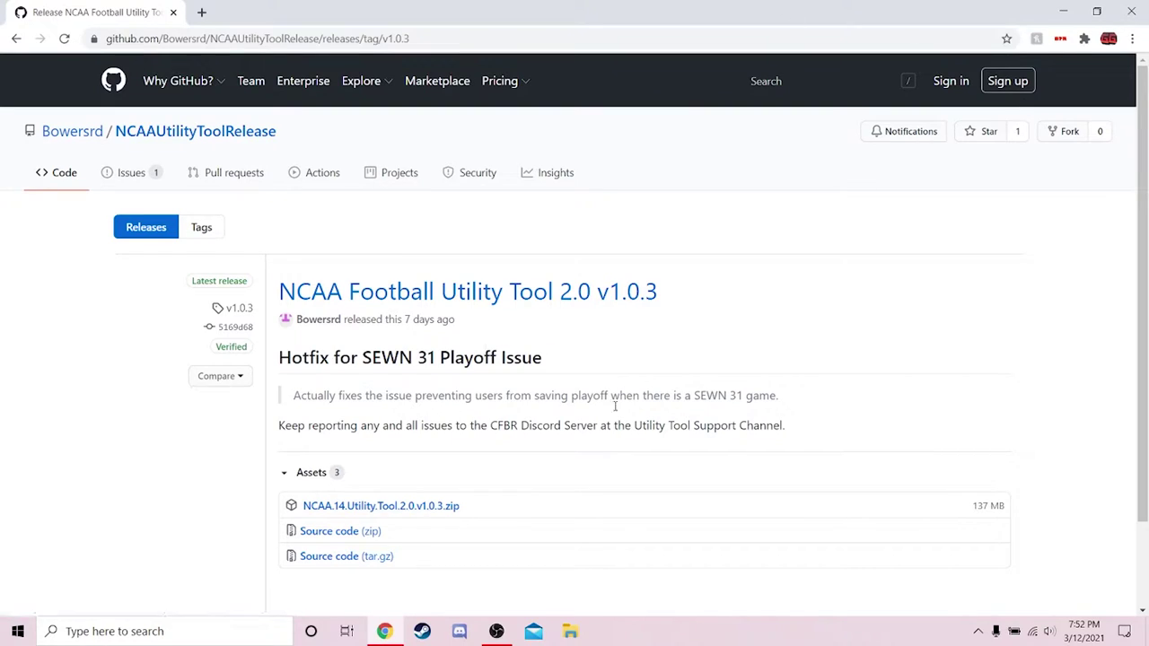
click(1063, 12)
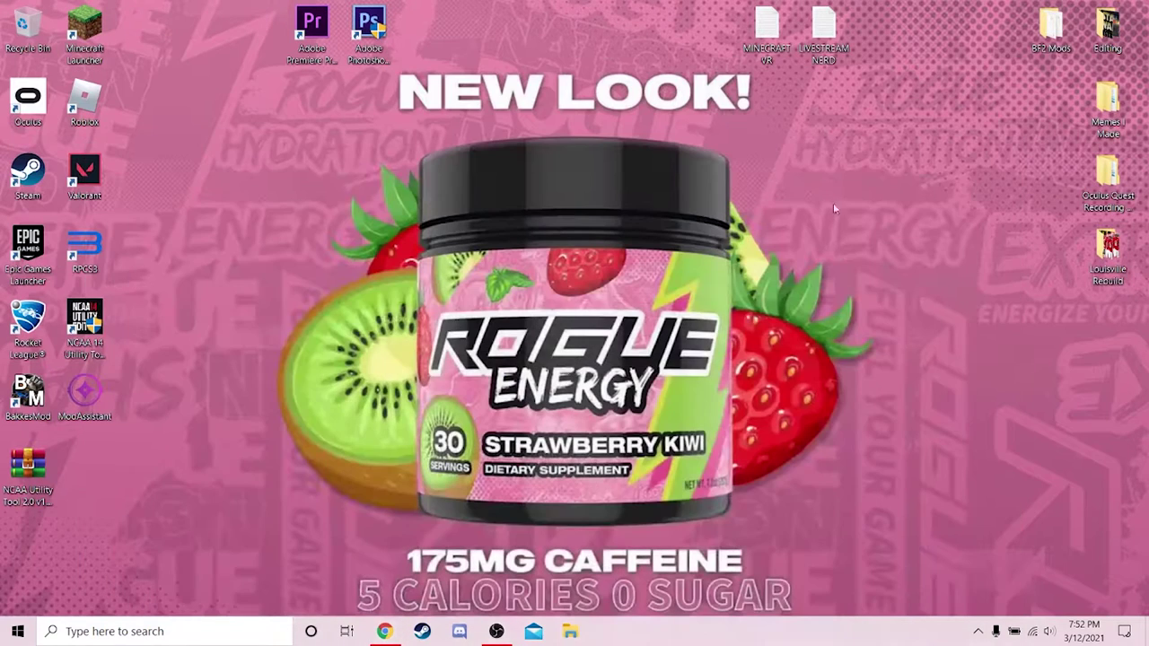
Extract the update zip onto the desktop with Extract Here and rearrange the zip and setup icons.
right_click(38, 461)
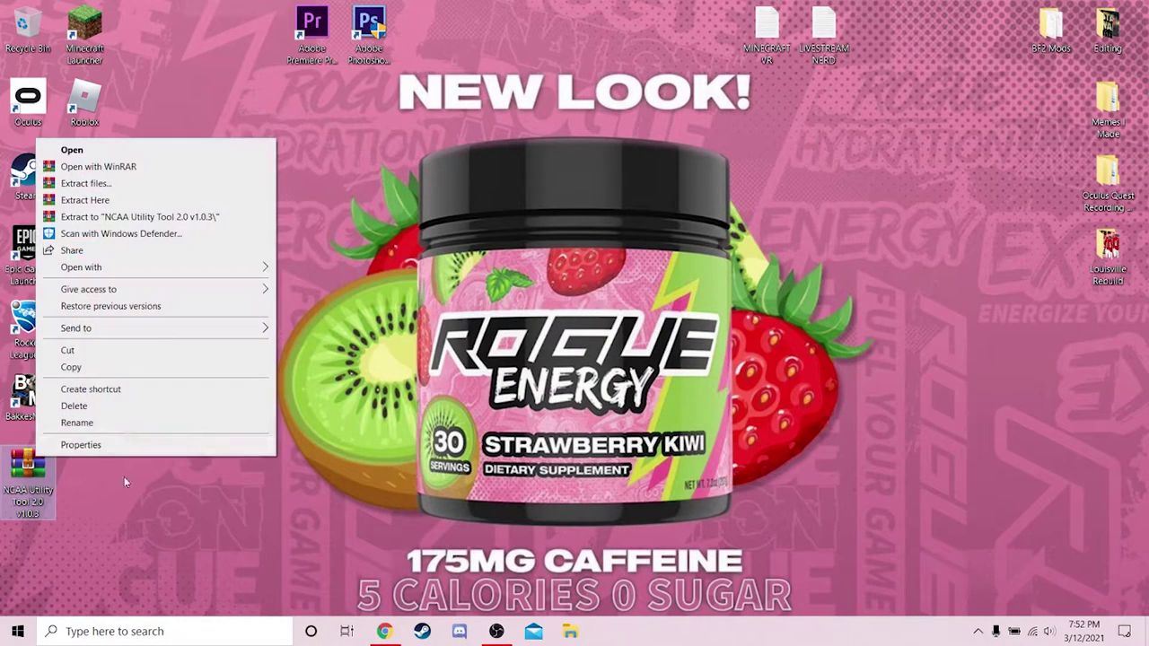
click(75, 206)
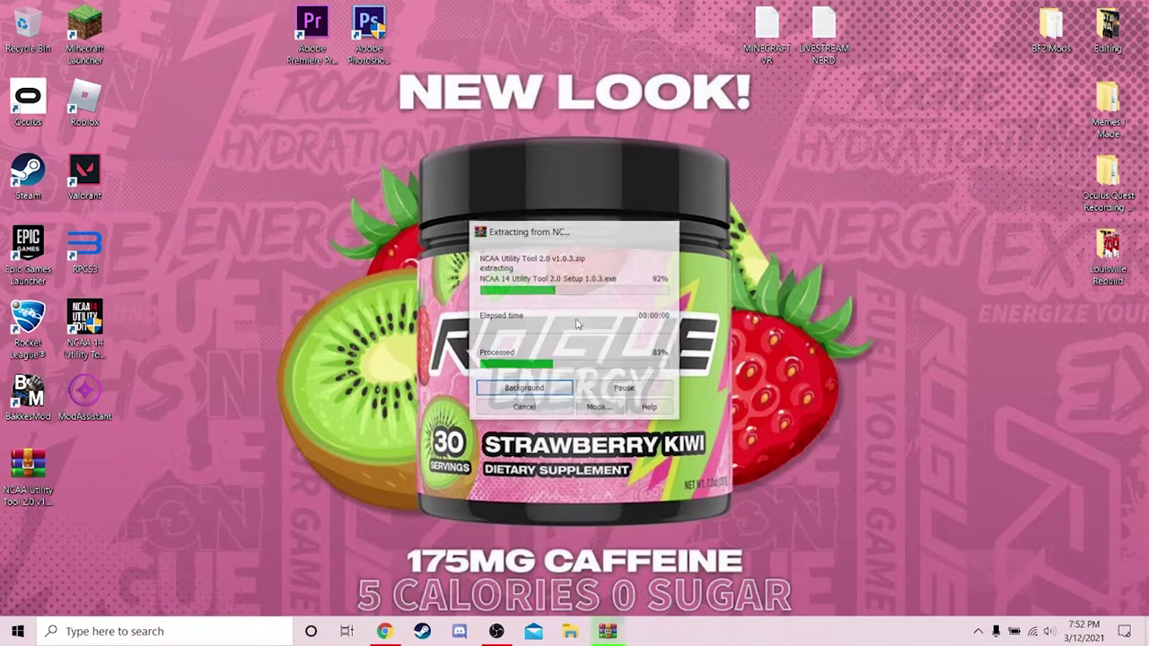
drag(31, 475, 429, 328)
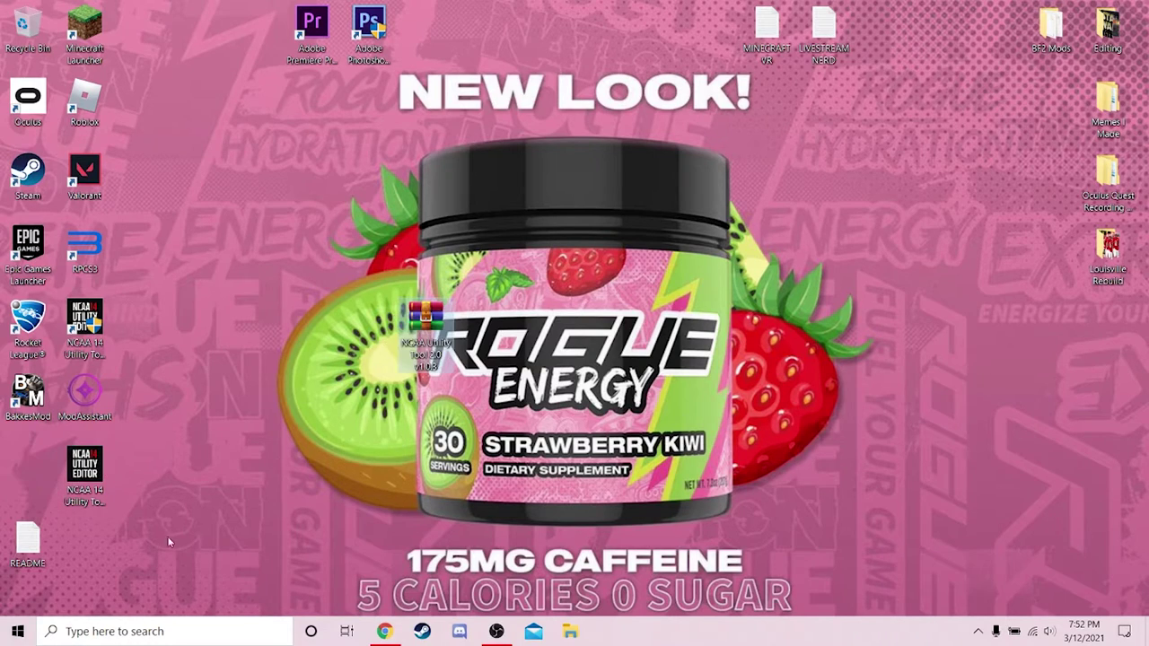
drag(98, 471, 41, 472)
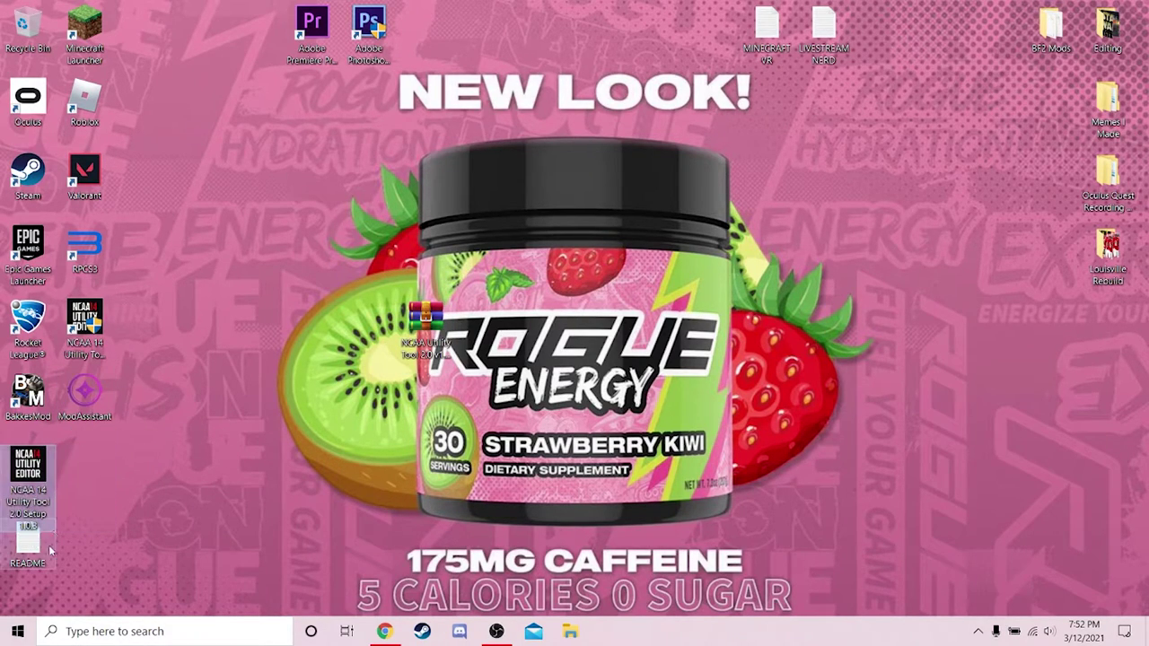
double_click(29, 549)
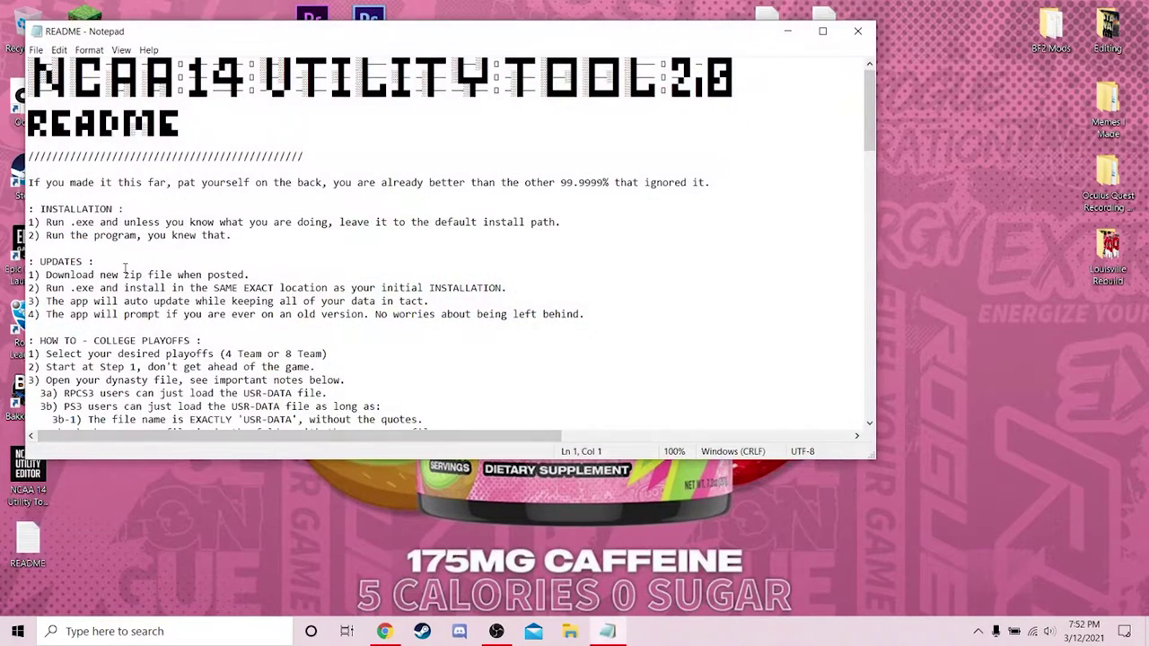
scroll(125, 269, down, 1)
scroll(87, 261, down, 20)
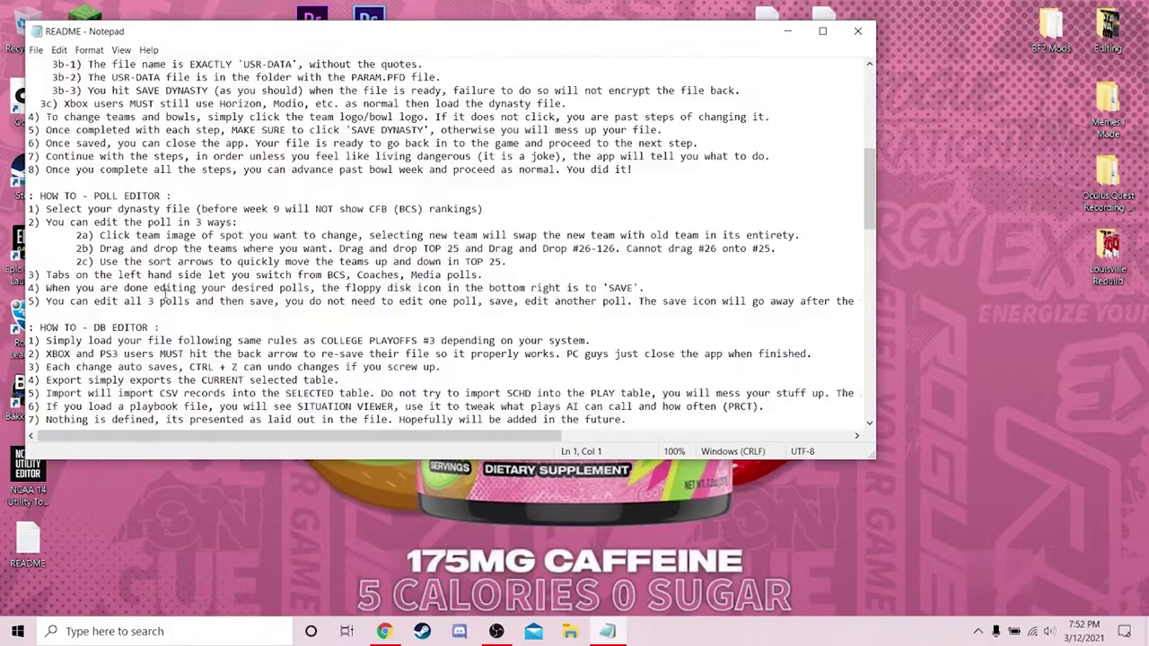
scroll(168, 281, down, 5)
scroll(168, 281, up, 7)
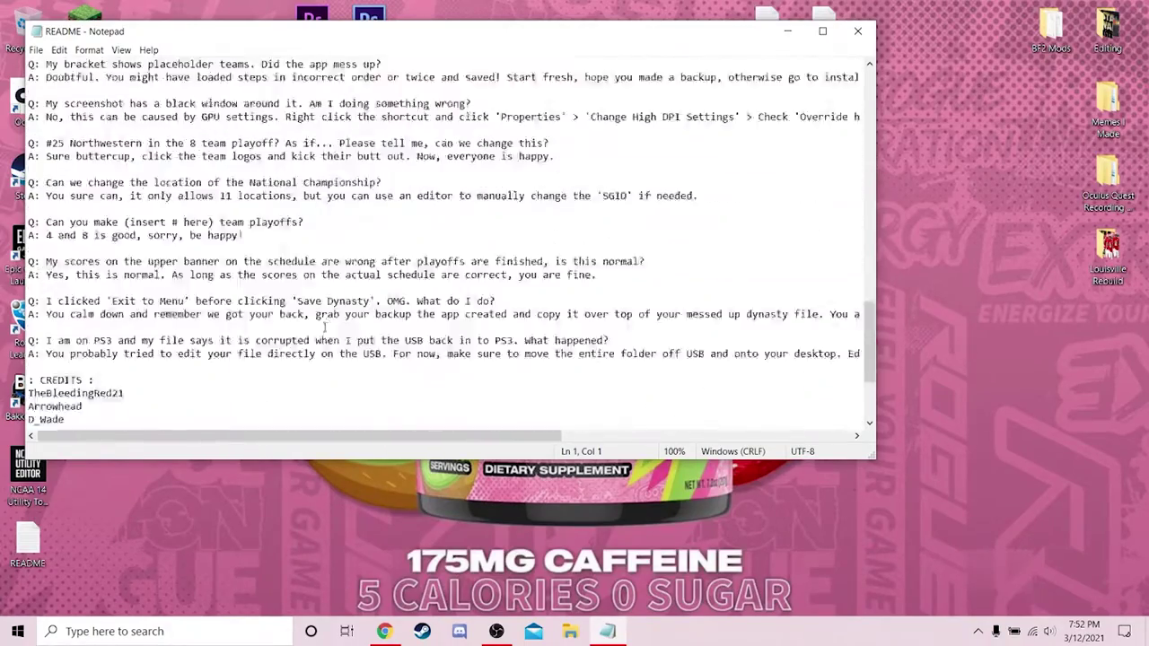
scroll(225, 325, down, 7)
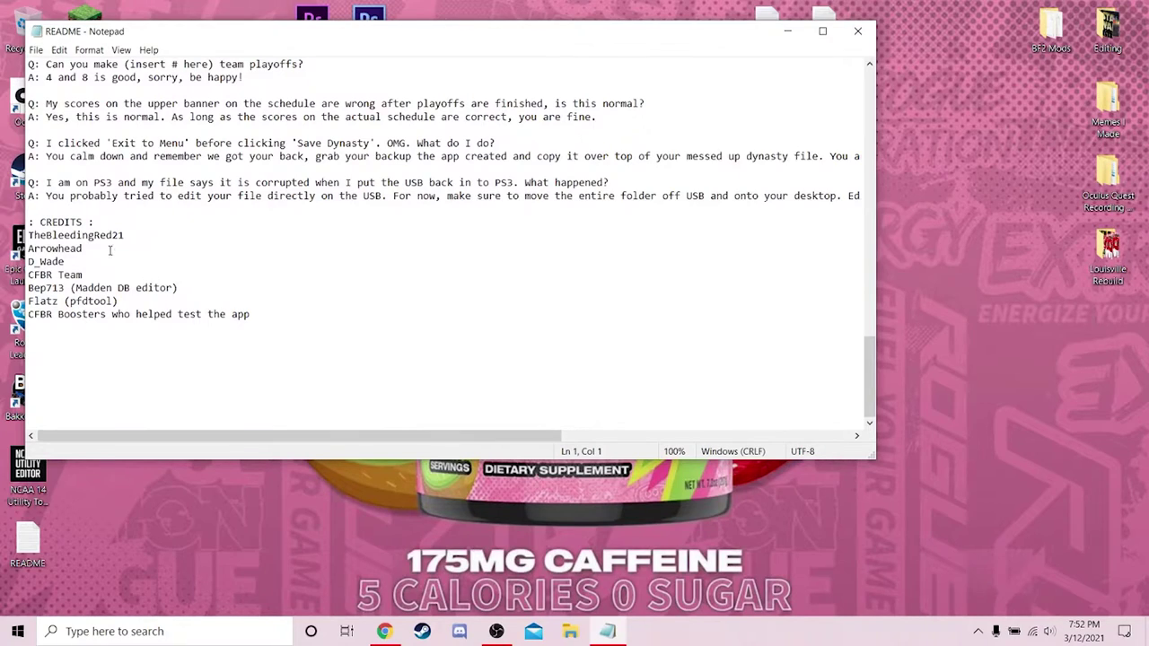
drag(122, 234, 27, 235)
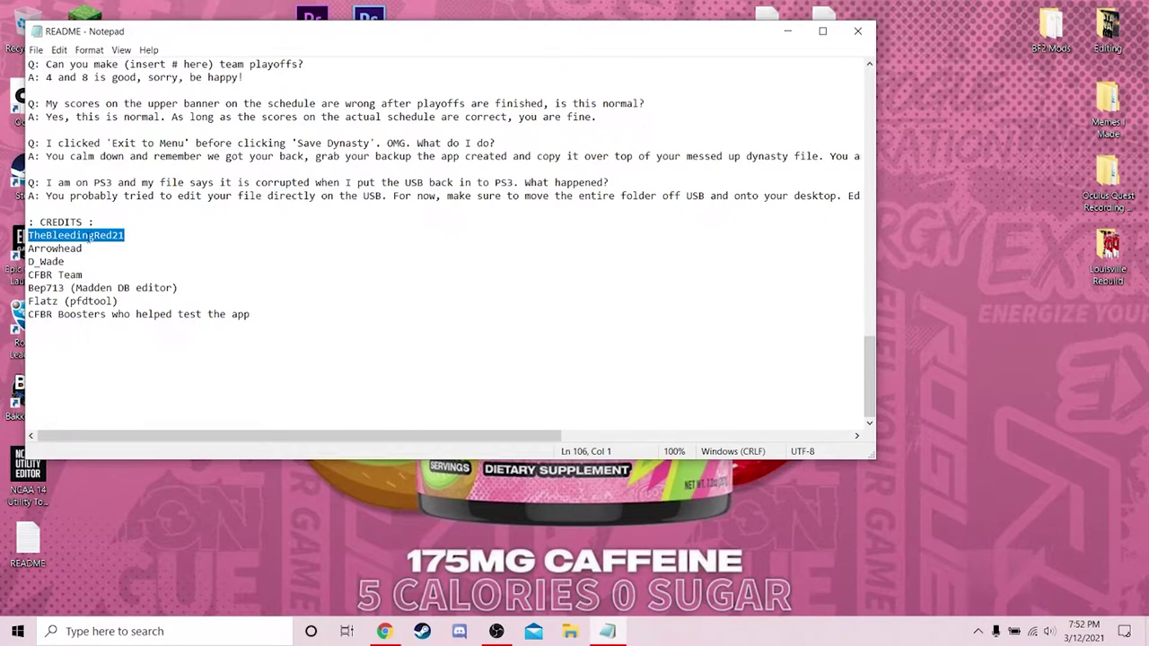
click(159, 290)
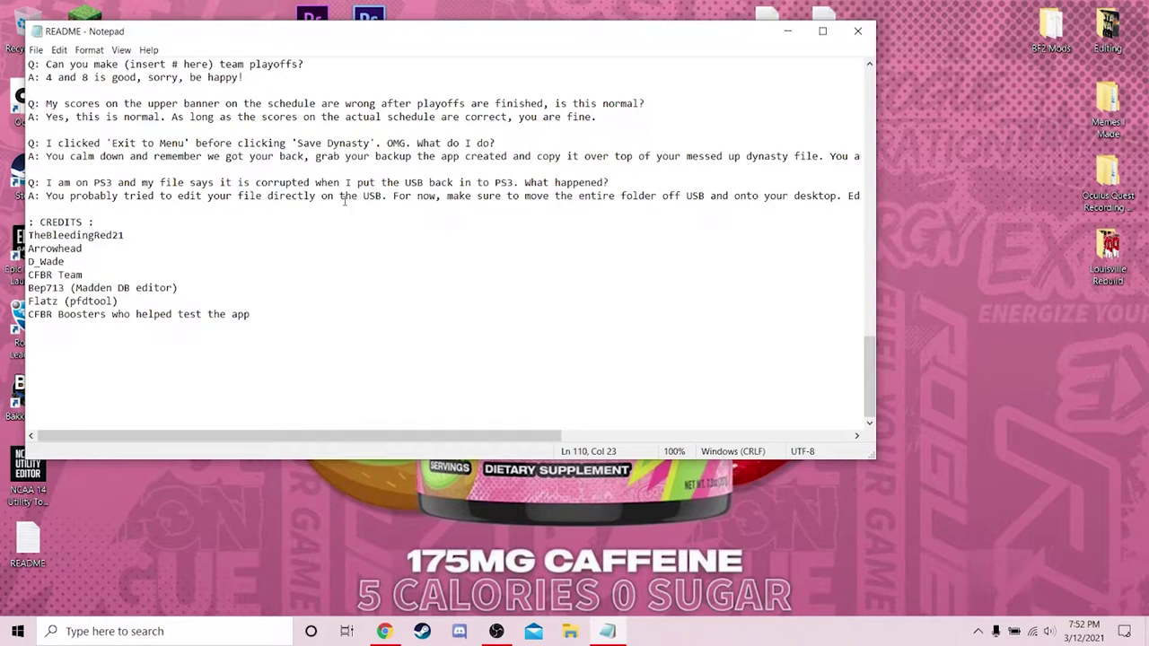
scroll(451, 244, up, 4)
click(857, 31)
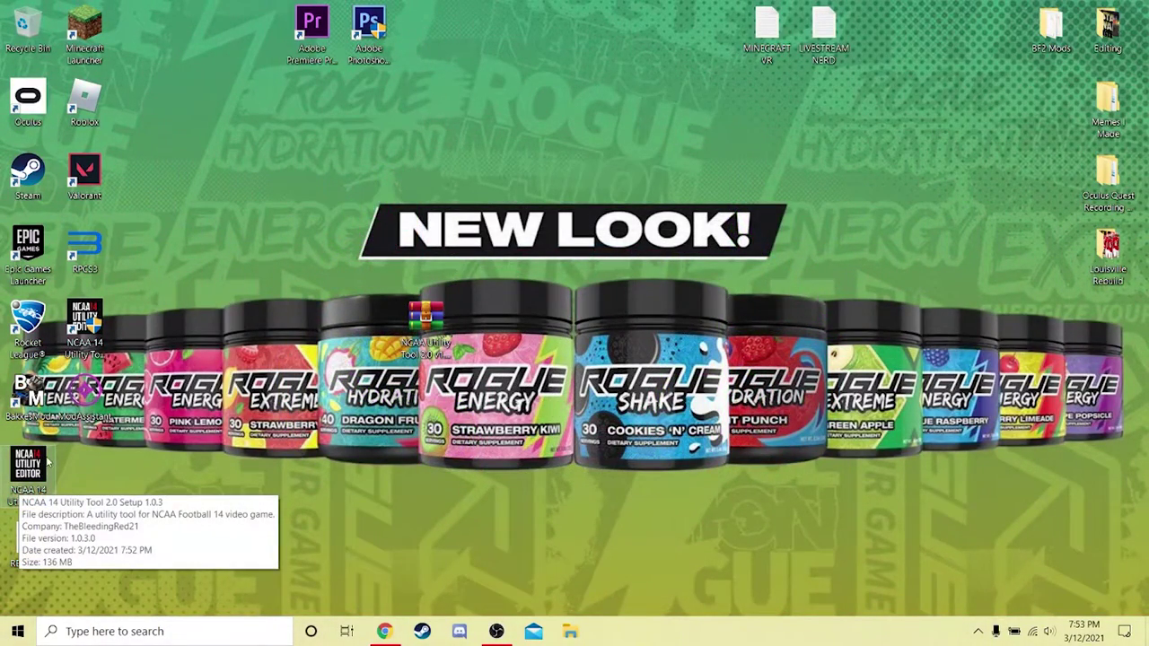
Launch Setup 1.0.3 and continue with the 'Anyone who uses this computer' option.
click(48, 461)
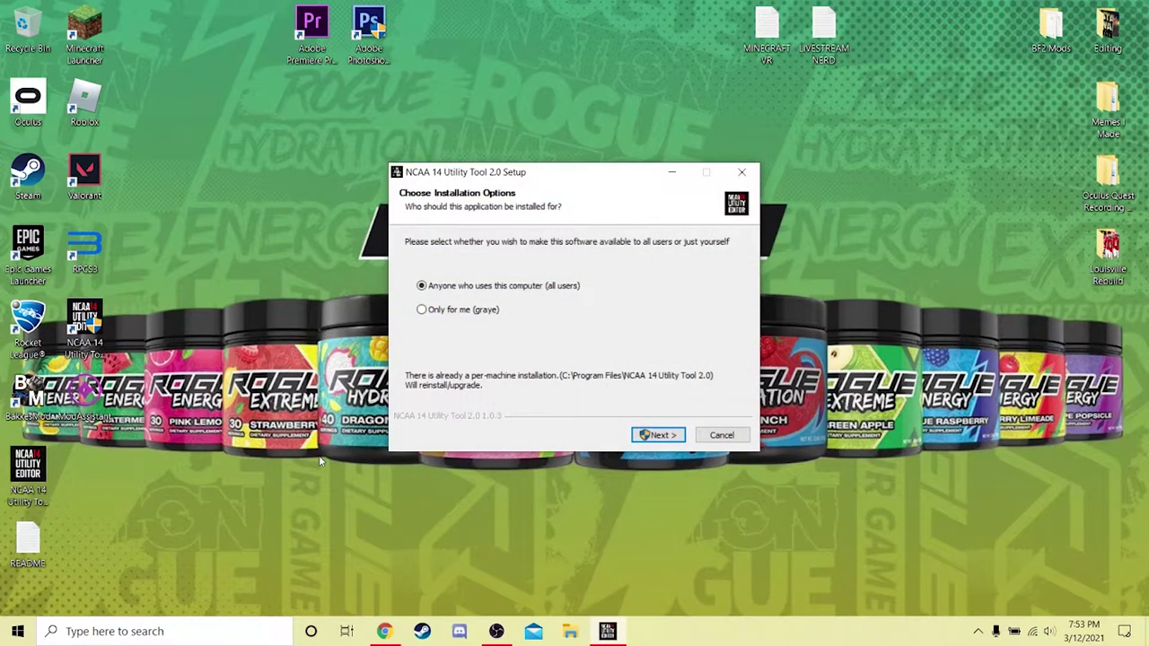
click(658, 435)
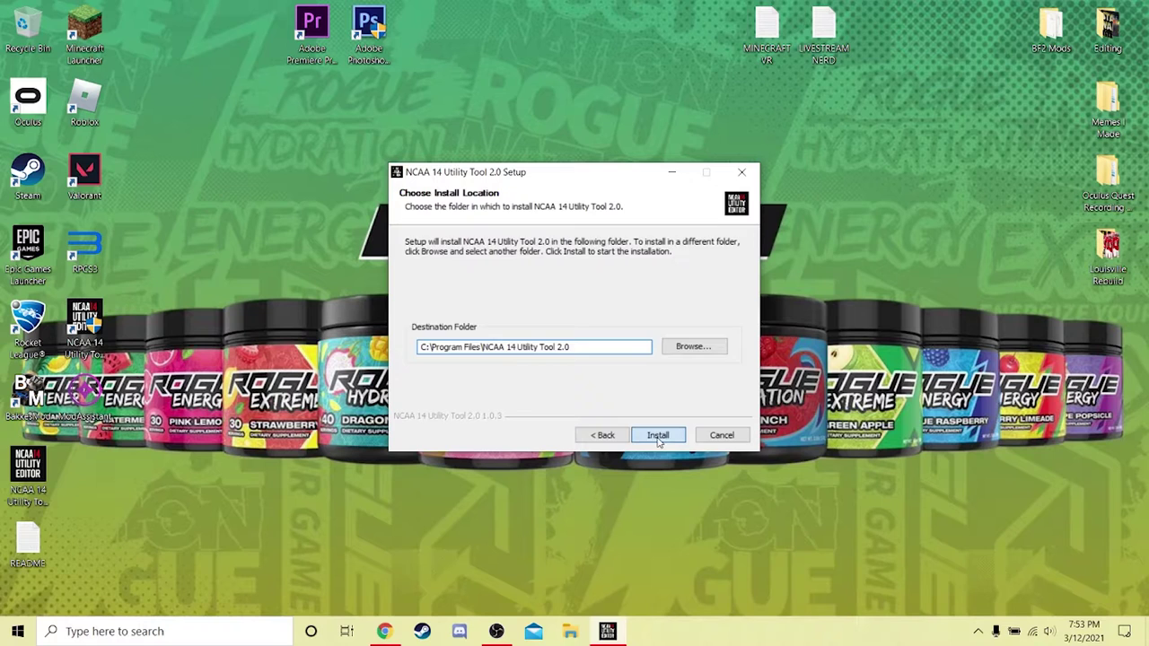
Keep the default install location and install the v1.0.3 update.
click(657, 435)
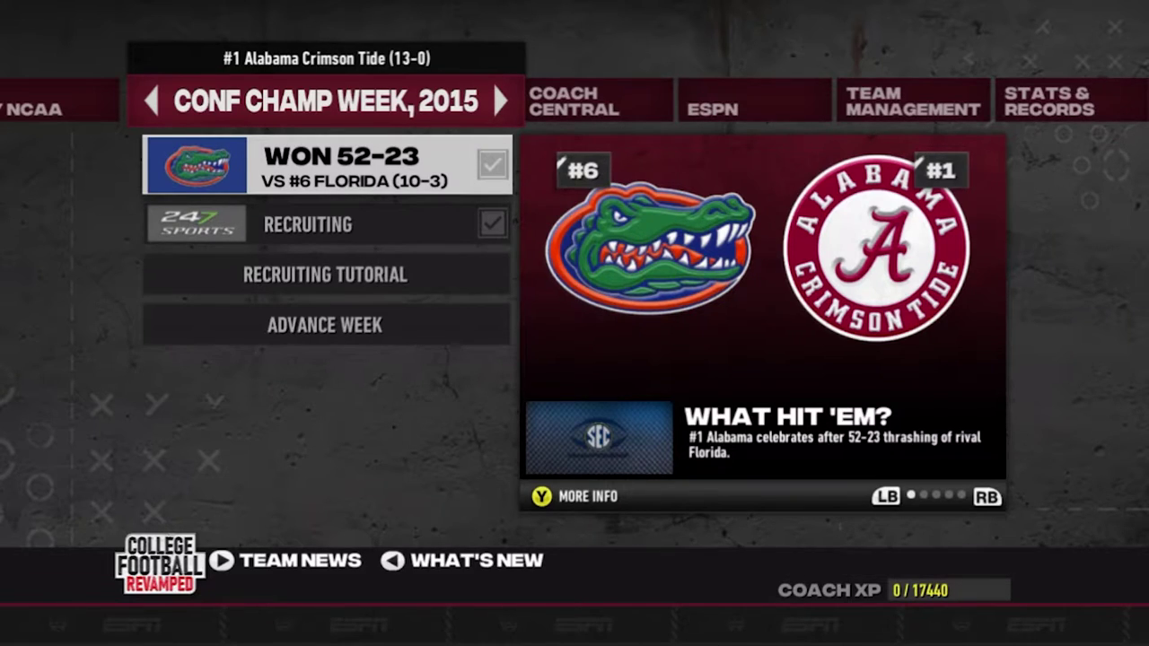
Advance the dynasty from Conf Champ Week 2015 to Bowl Season.
key(Down)
key(Up)
key(Down)
key(Down)
key(Down)
key(Return)
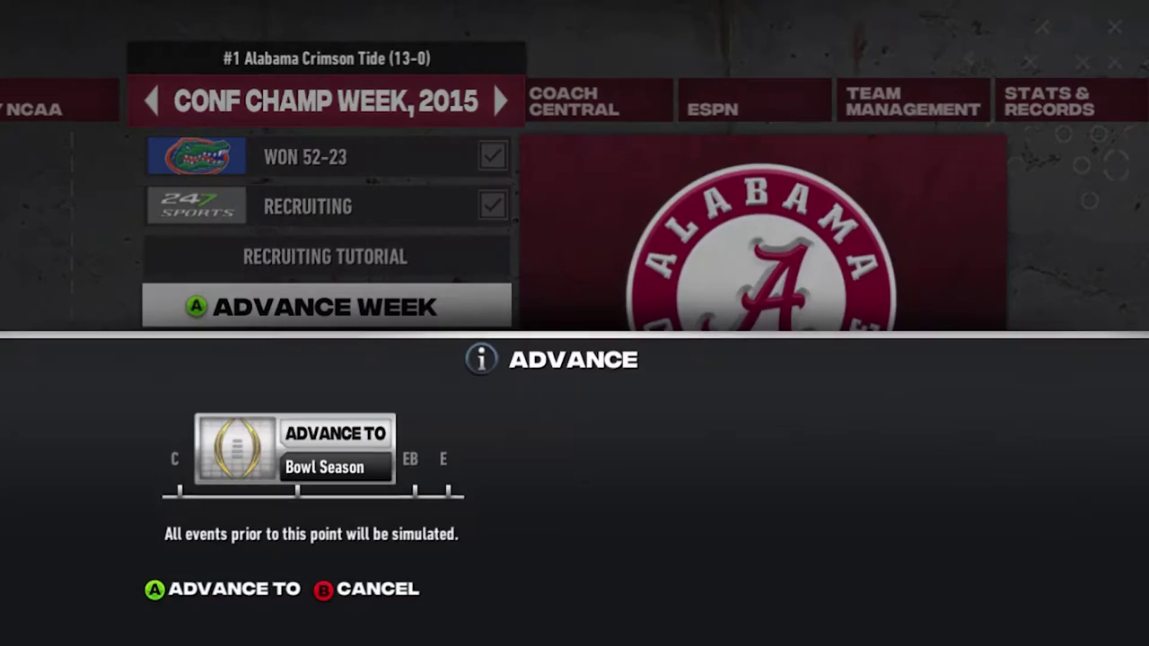
key(Return)
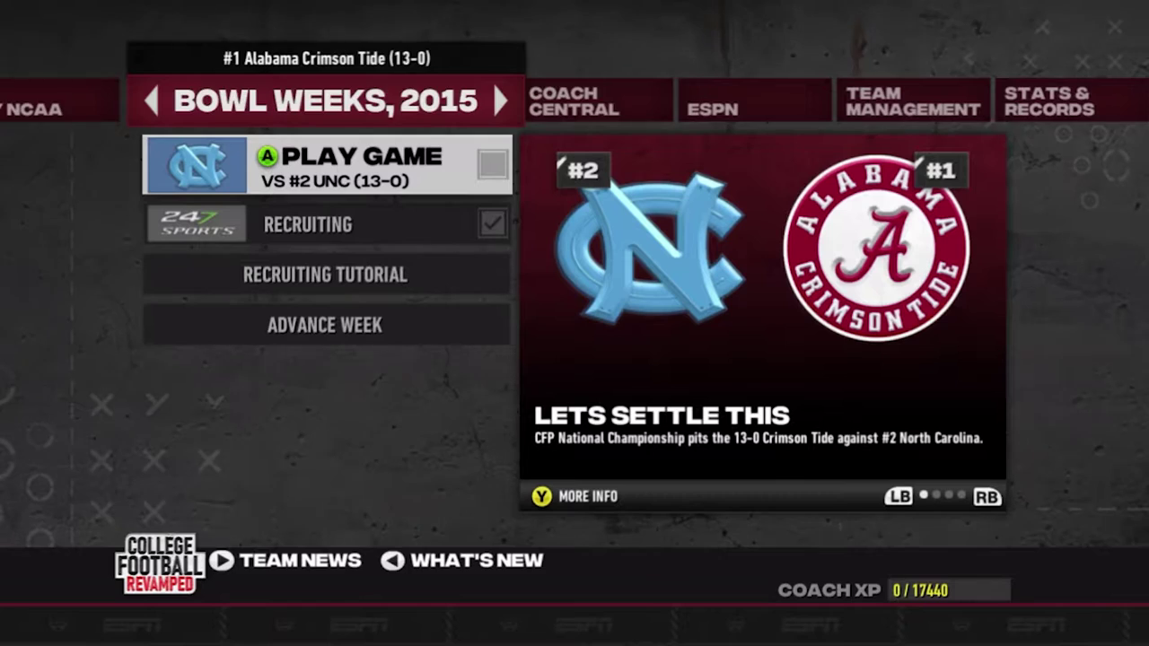
Open the Top 25 Polls from the ESPN section and browse the BCS rankings with Alabama #1.
key(Right)
key(Right)
key(Down)
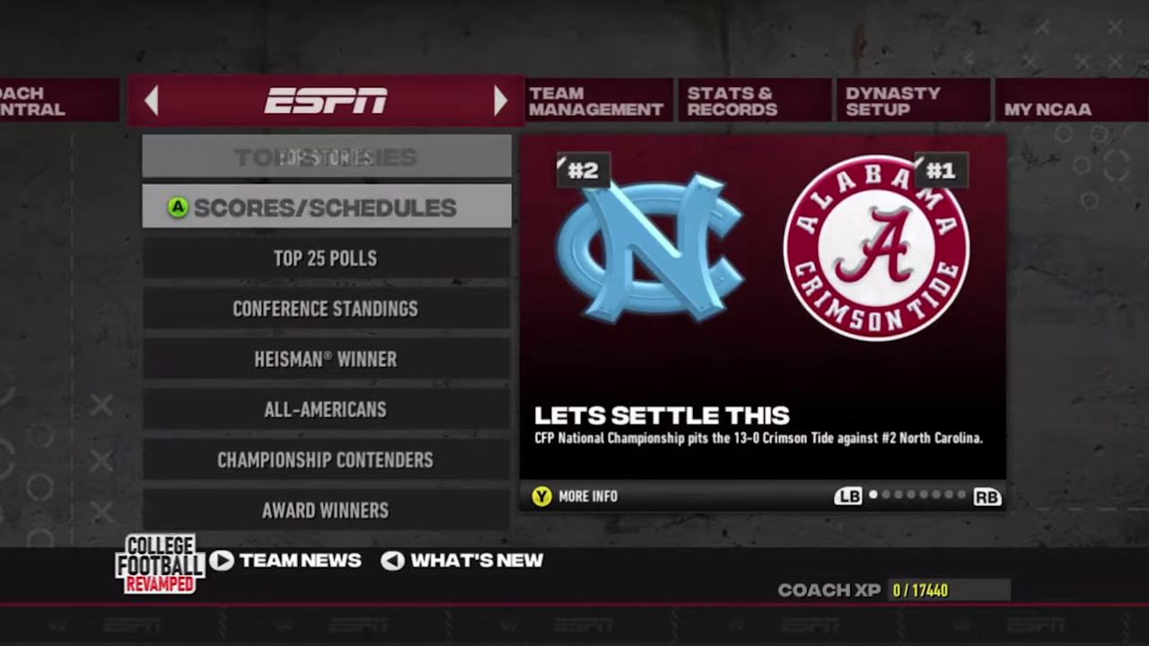
key(Return)
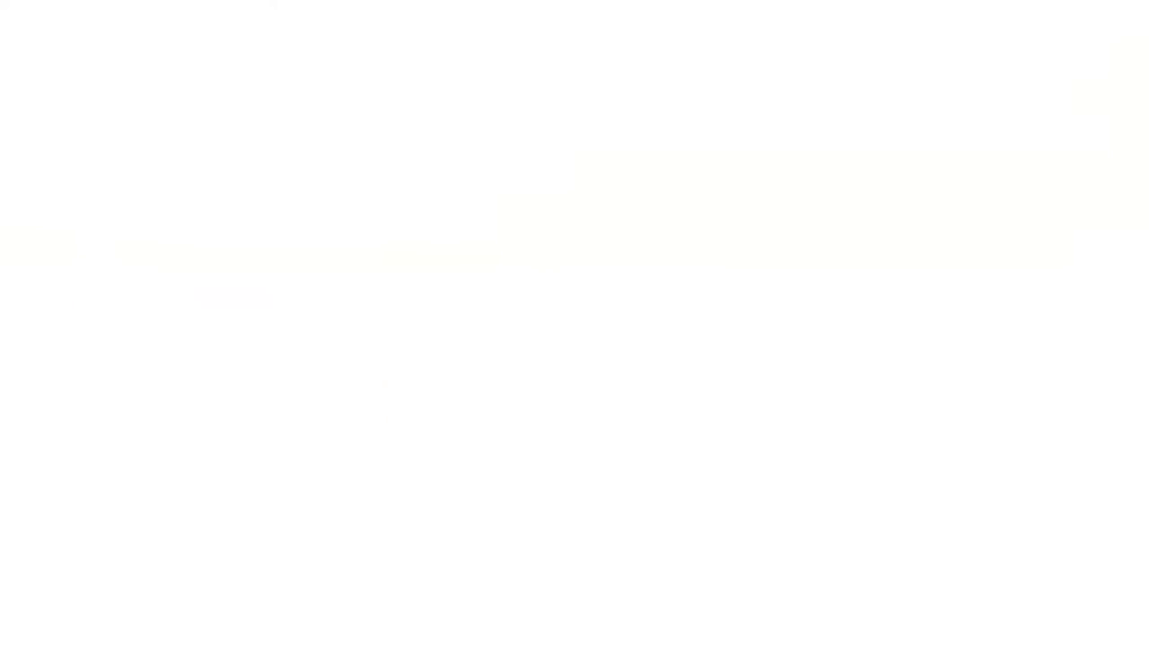
key(Down)
key(Down)
key(Down)
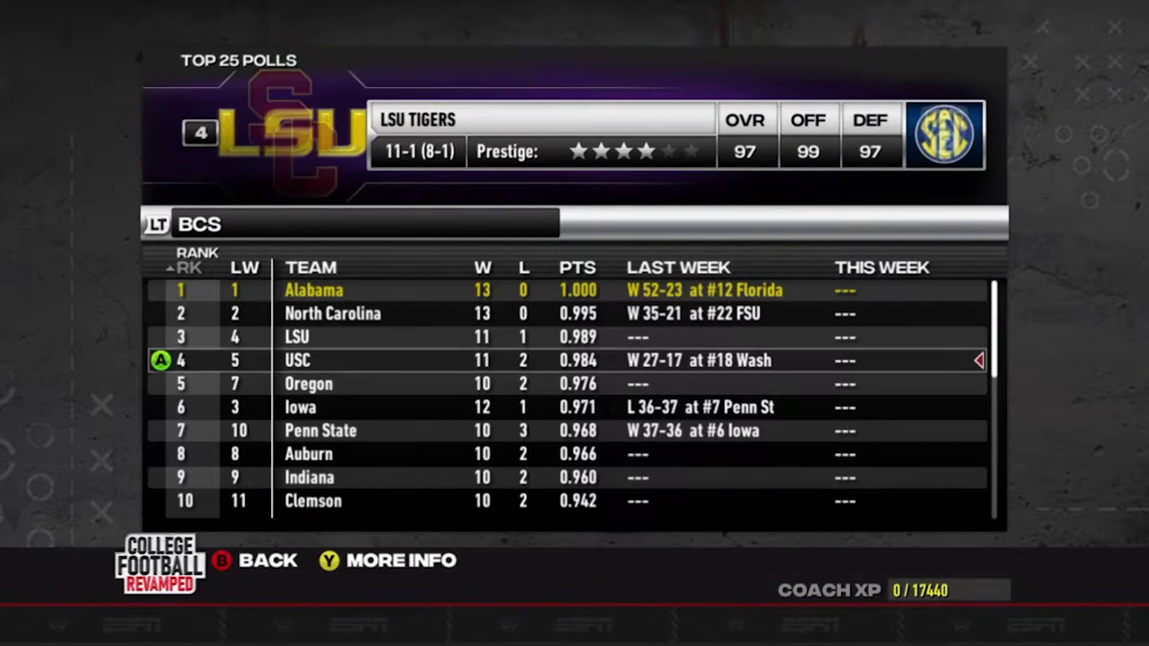
key(Up)
key(Up)
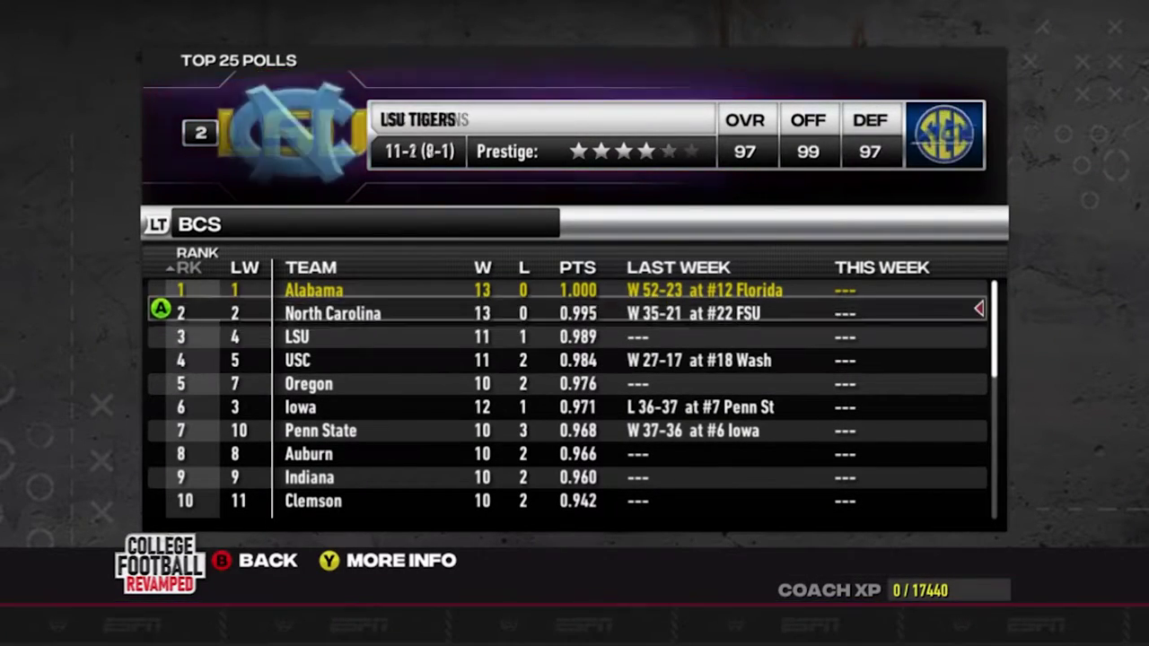
key(Down)
key(Down)
key(Up)
key(Down)
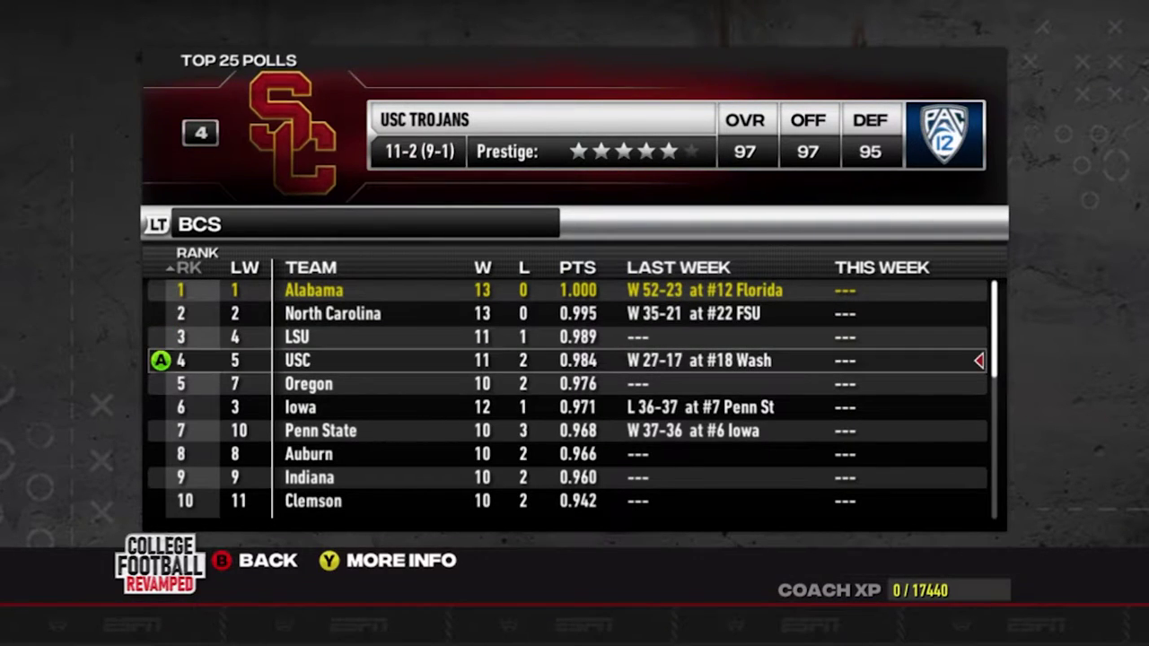
key(Down)
key(Up)
key(Down)
key(Down)
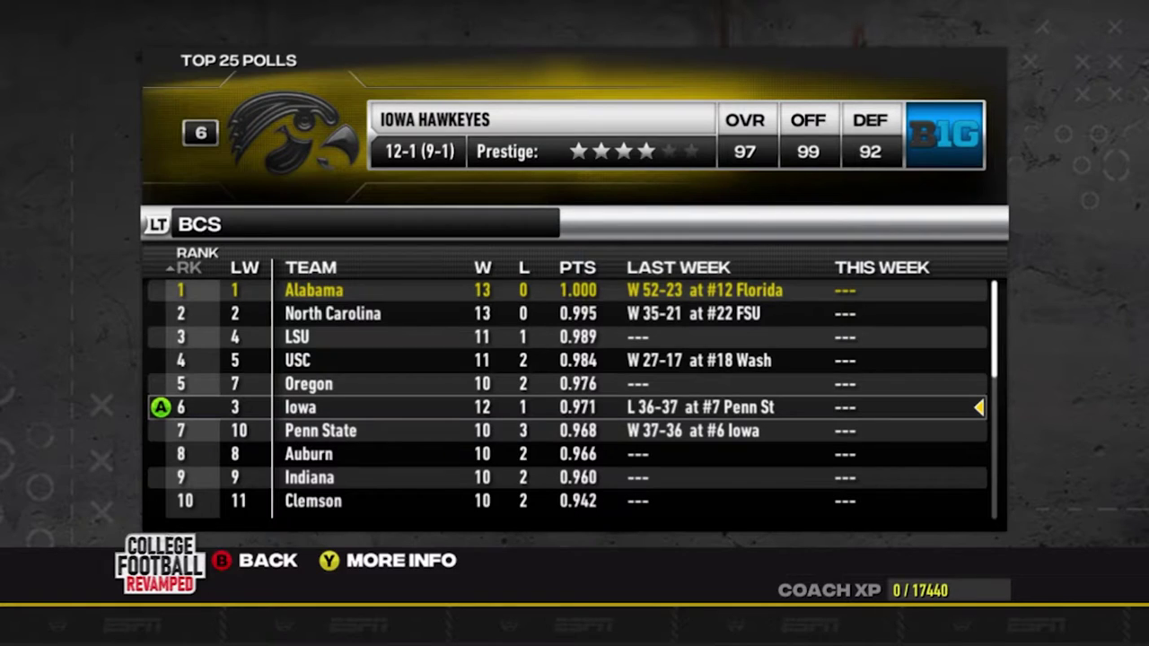
key(Down)
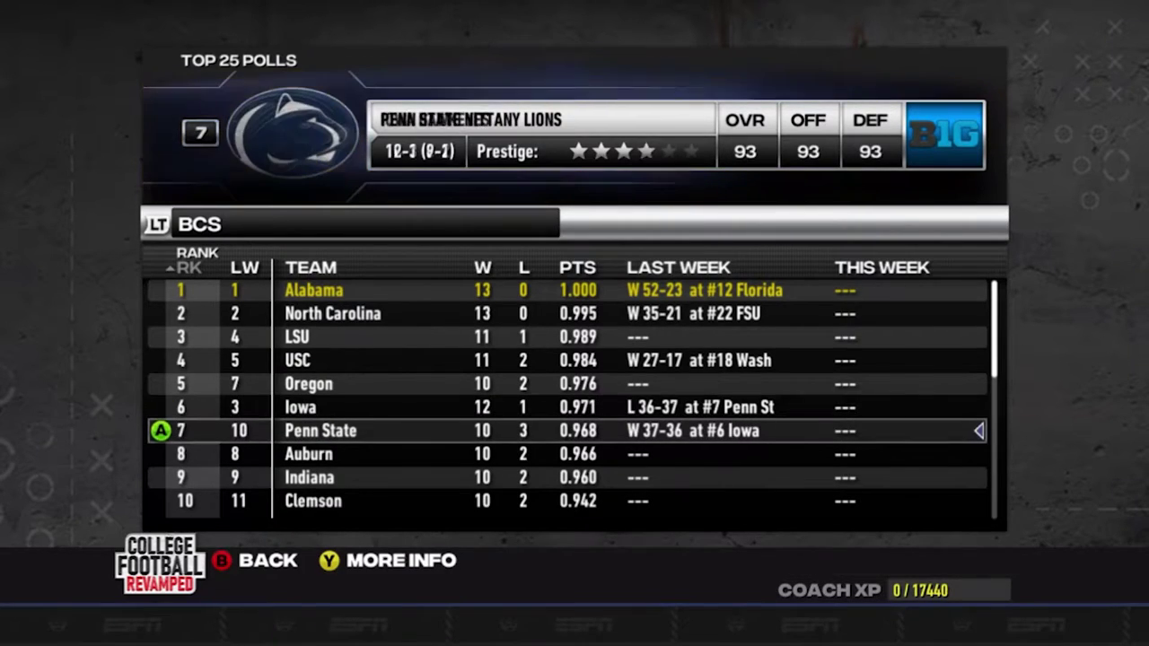
key(Down)
key(Up)
key(Up)
key(Up)
key(Up)
key(Up)
key(Up)
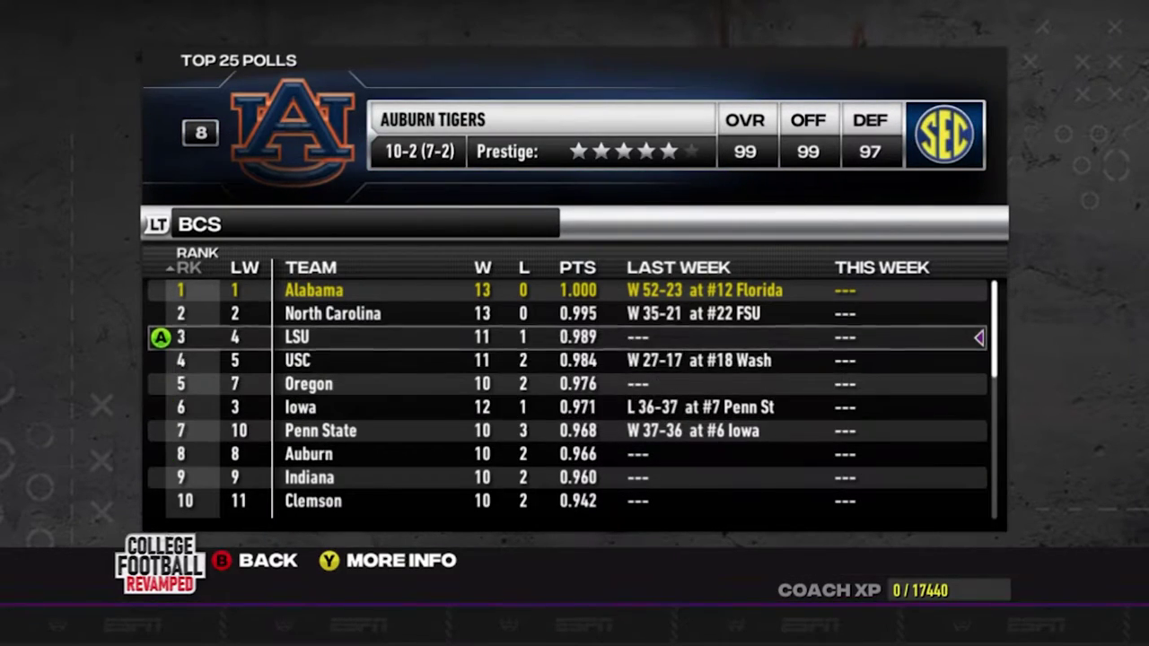
key(Down)
key(Down)
Leave the polls and return to the Bowl Weeks, 2015 hub page.
key(Escape)
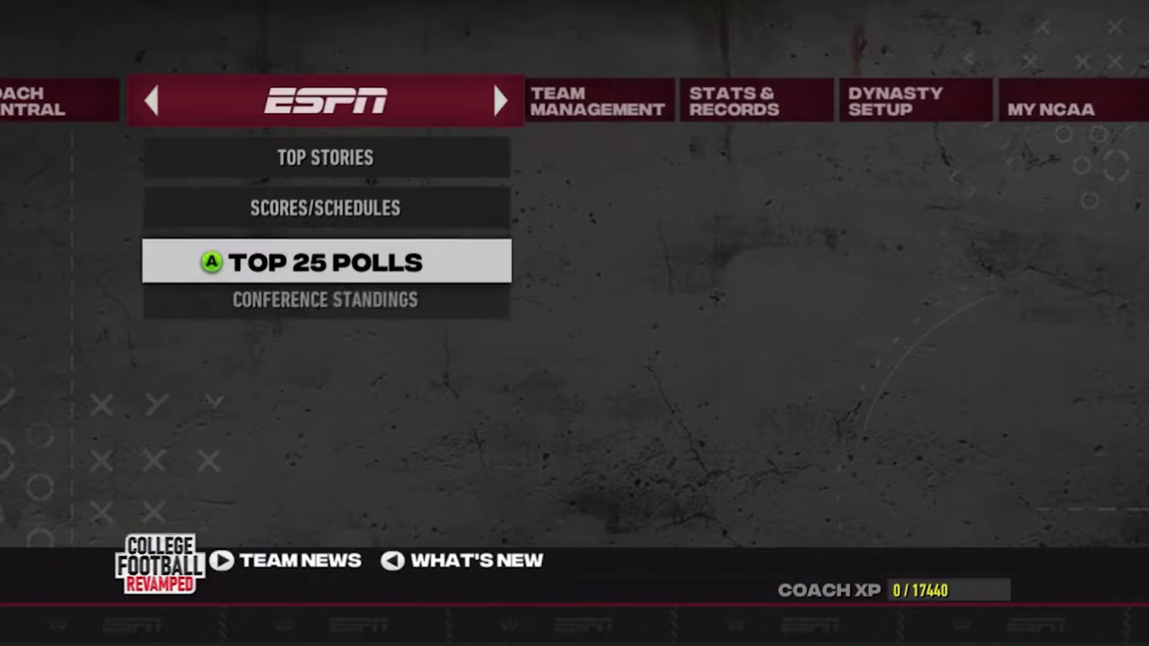
key(Left)
key(Left)
key(Left)
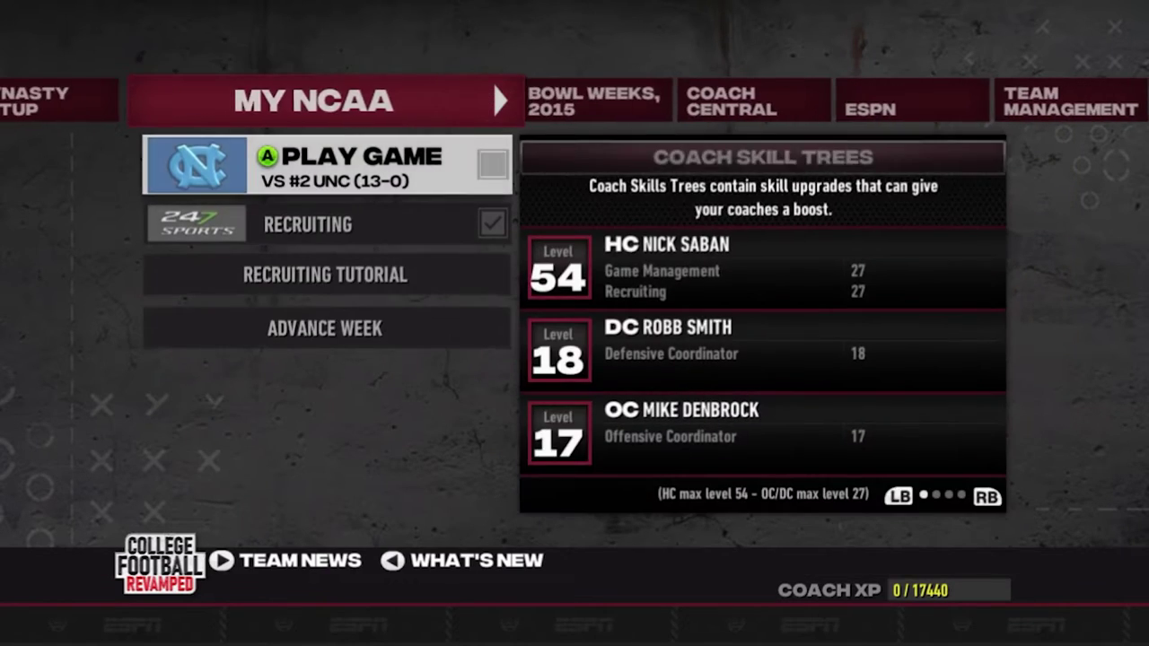
key(Right)
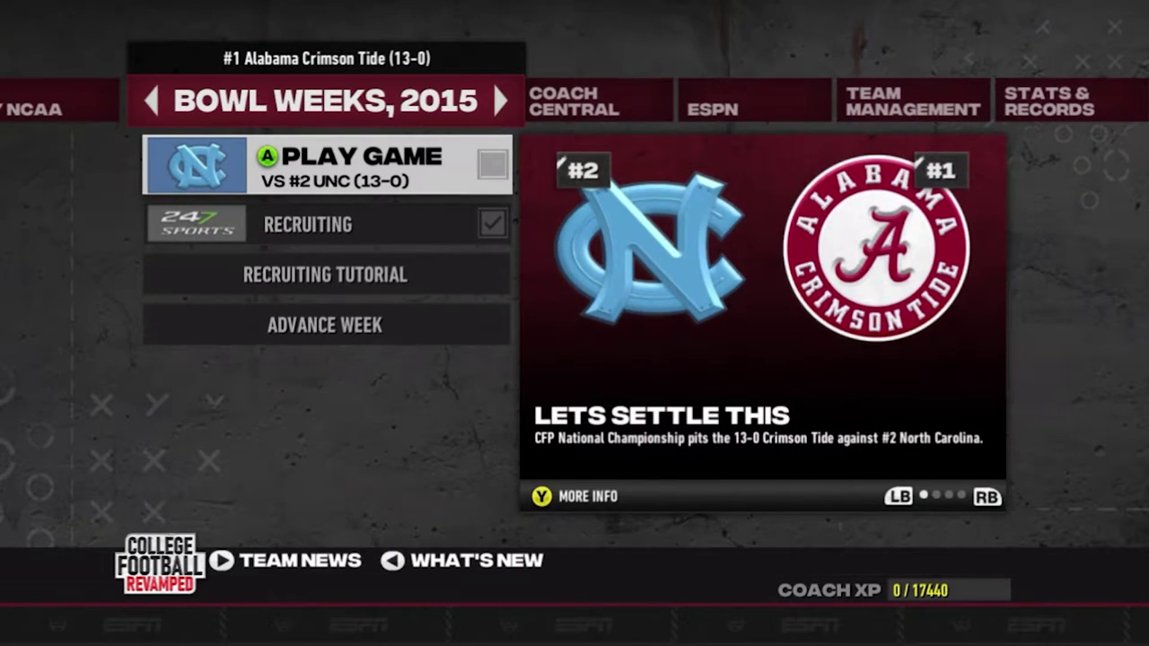
Exit the dynasty, confirming Yes, and switch over to the NCAA 14 Utility Tool.
key(Escape)
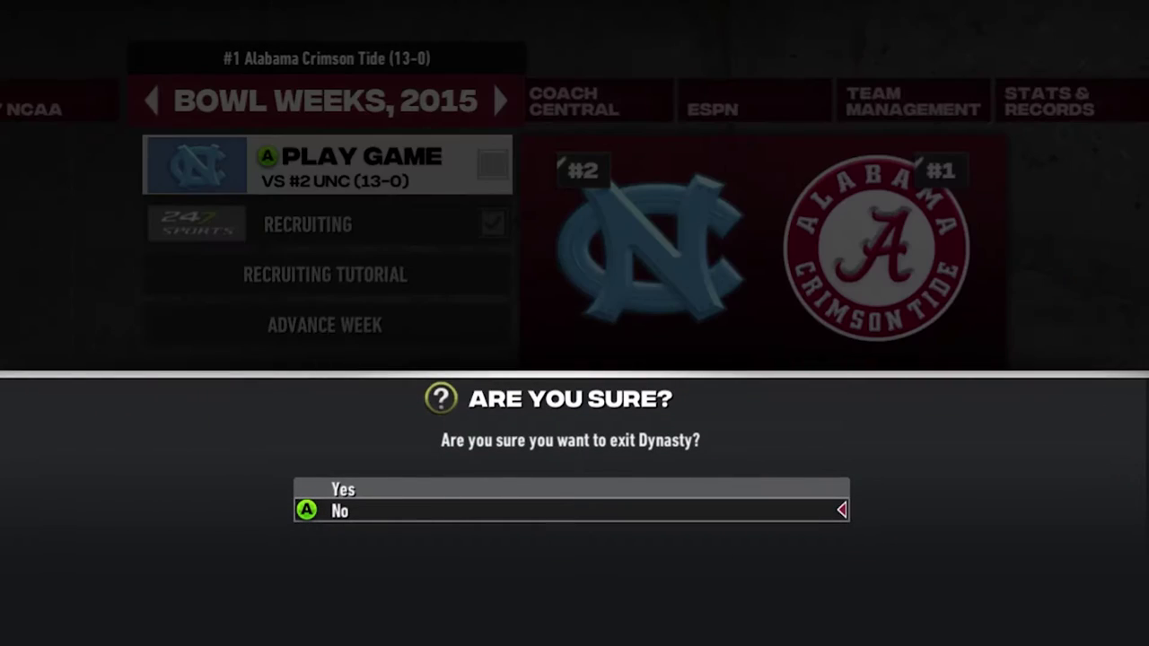
key(Up)
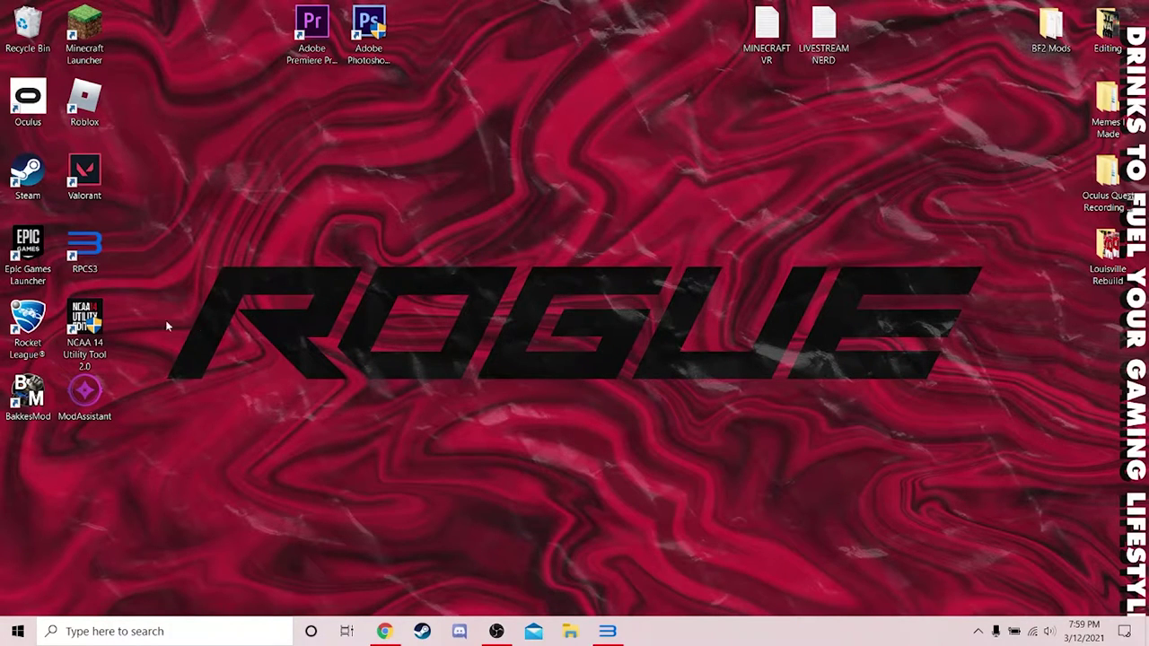
click(83, 325)
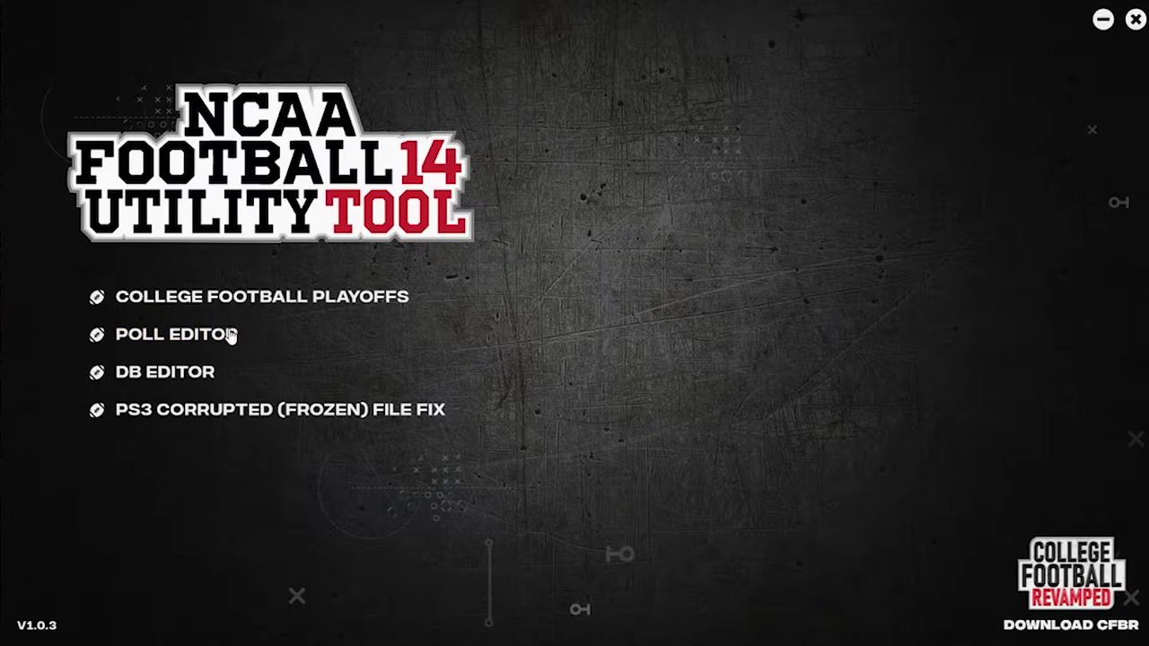
Open the Poll Editor from the Utility Tool main menu.
click(159, 334)
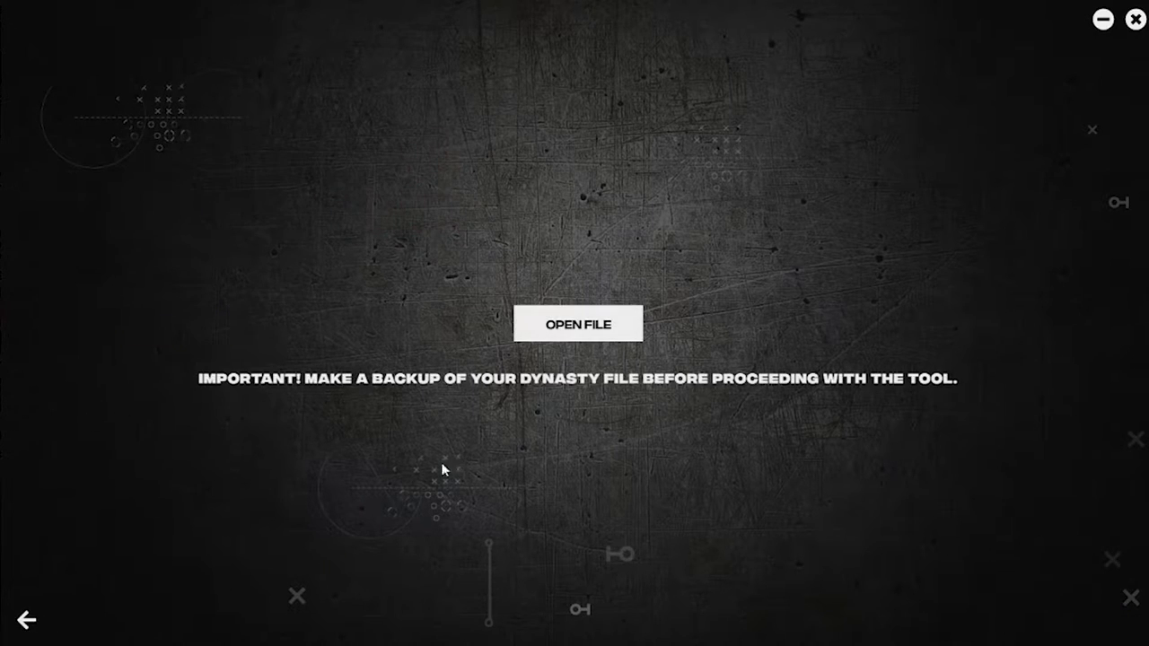
Browse Downloads > rpcs3 > dev_hdd0 > home > 00000001 > savedata > BLUS31159-DYNASTY-ALABAMA1.
click(600, 334)
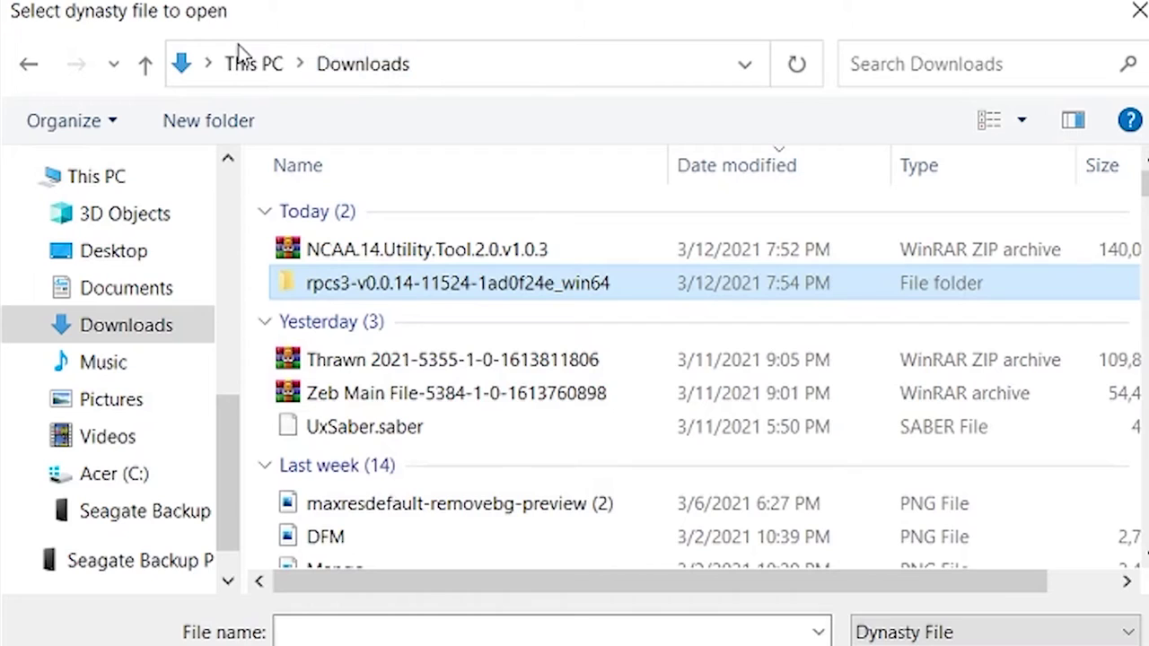
click(167, 327)
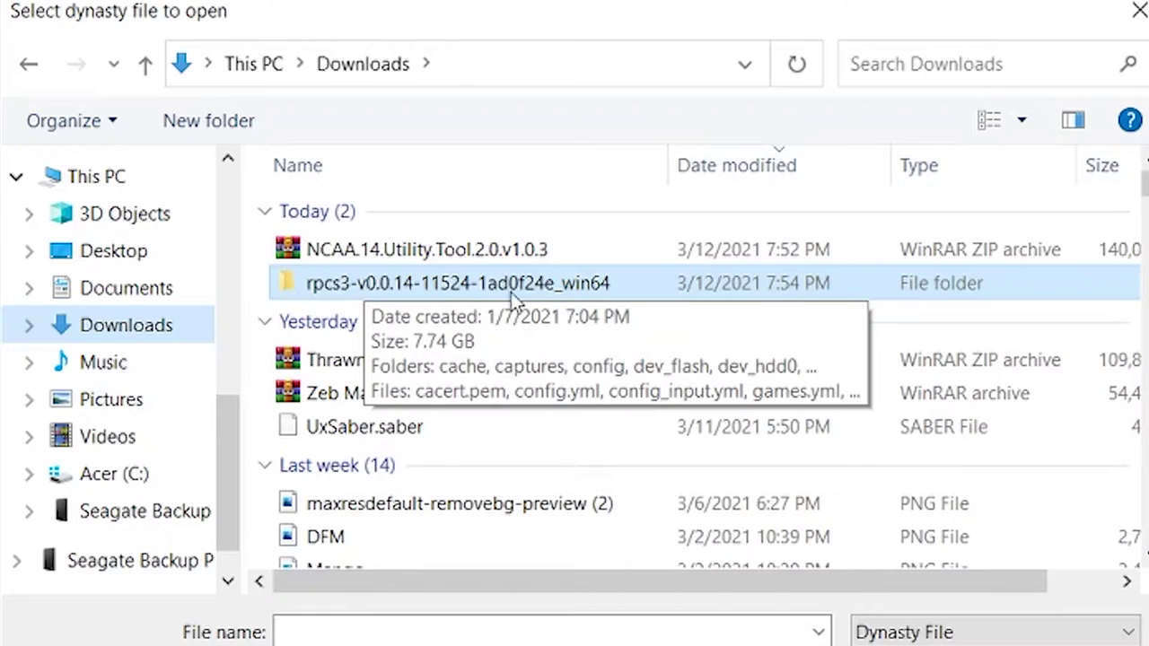
double_click(553, 288)
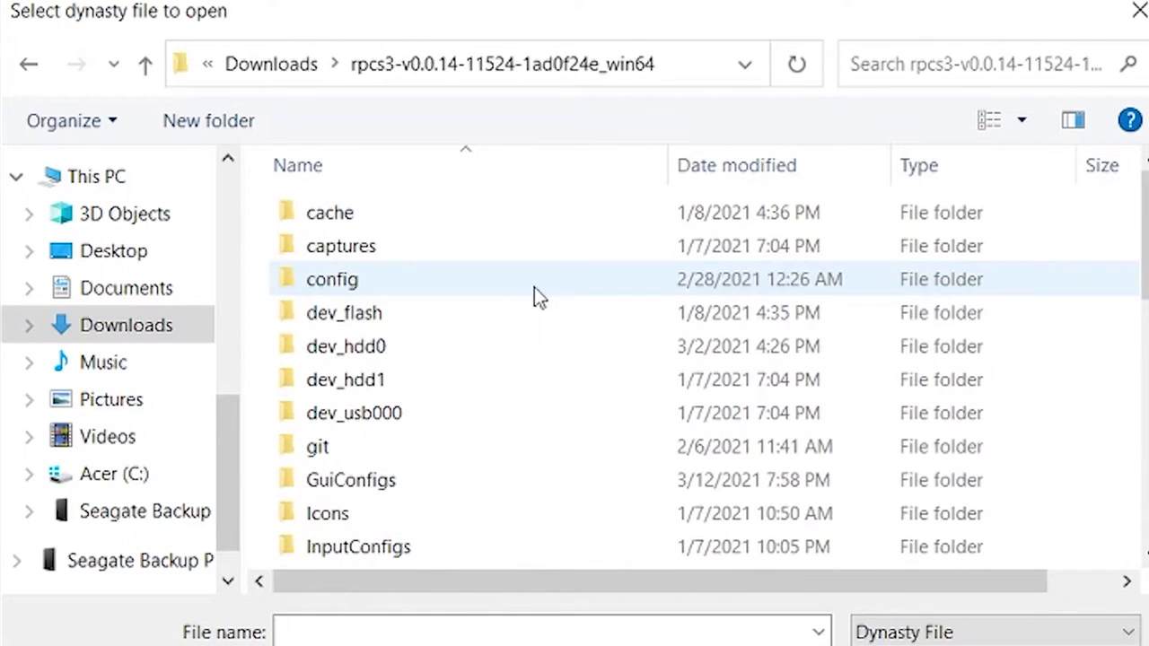
click(410, 359)
double_click(410, 359)
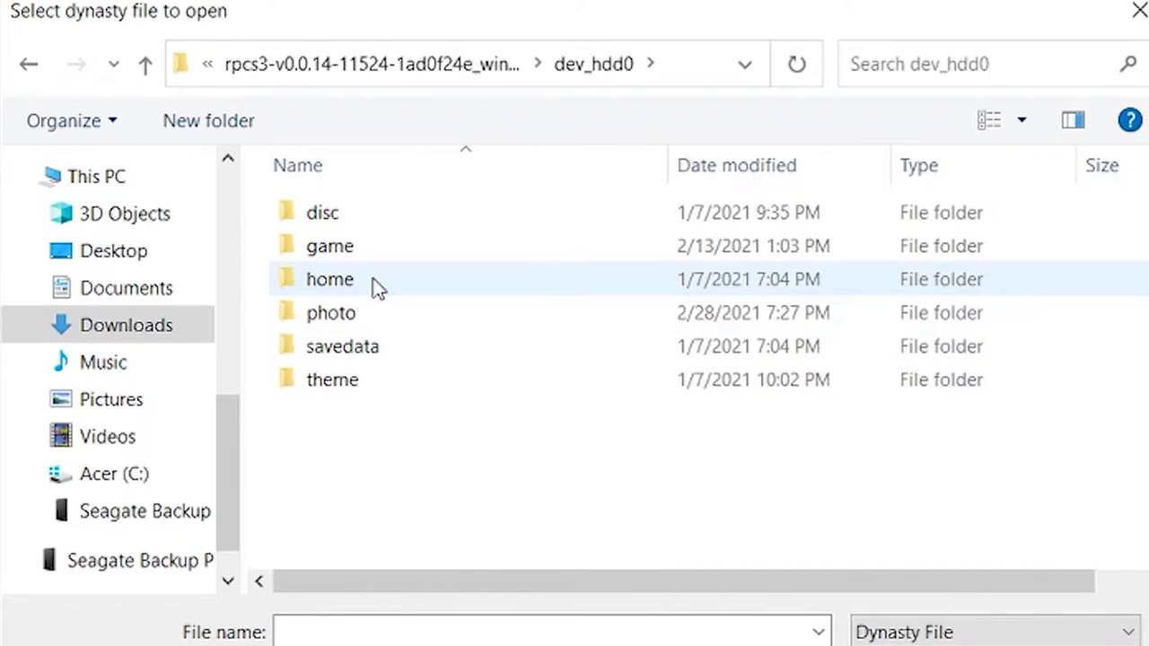
double_click(377, 283)
click(404, 225)
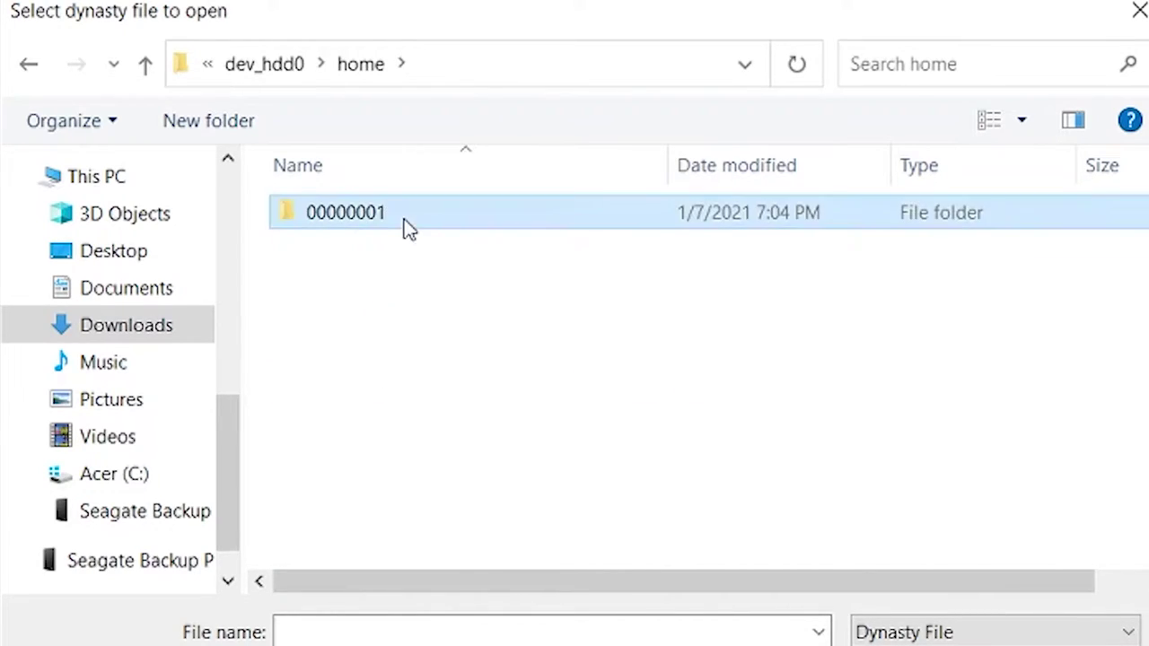
double_click(406, 229)
double_click(367, 259)
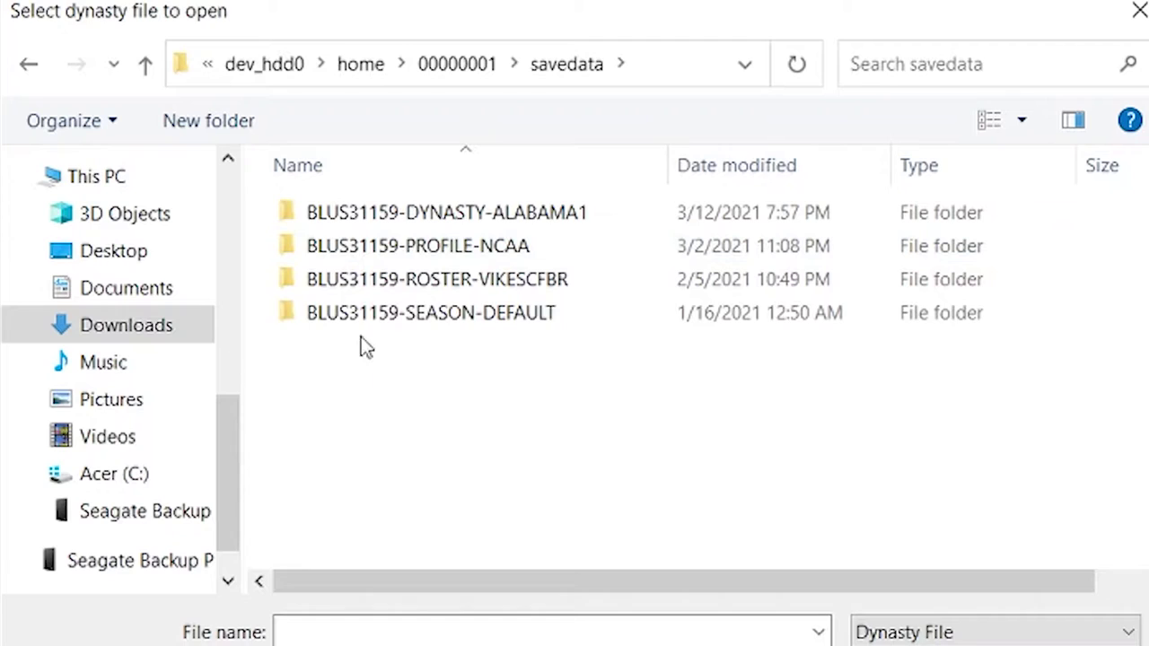
double_click(564, 219)
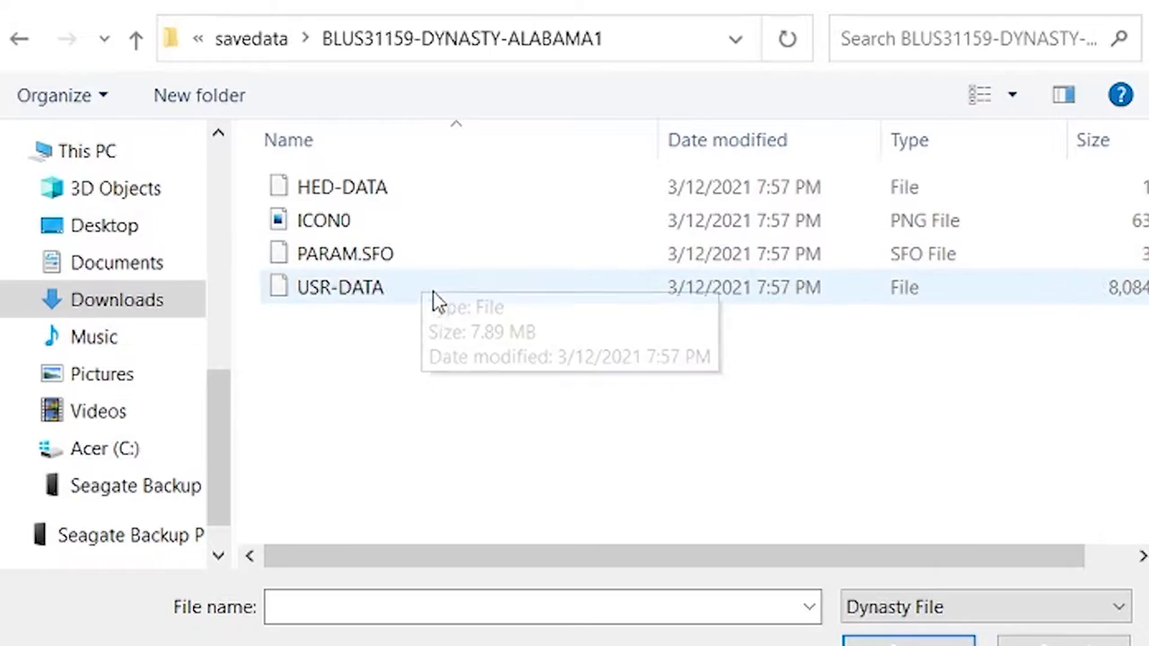
Select the USR-DATA file in the save folder.
click(359, 301)
right_click(359, 301)
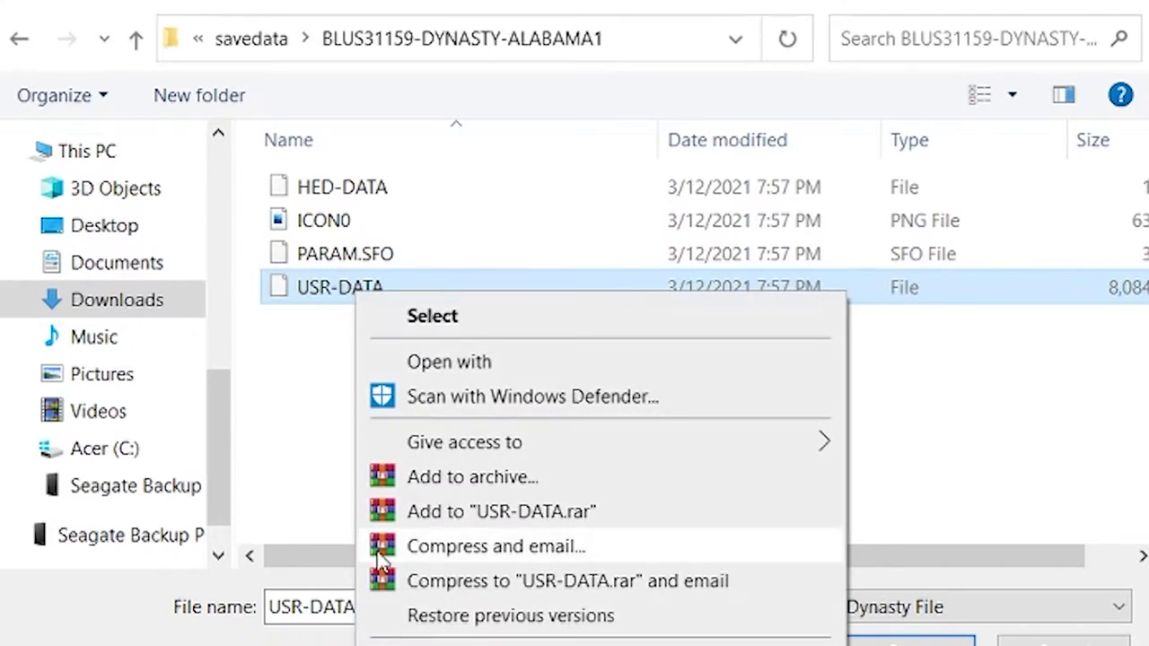
key(Escape)
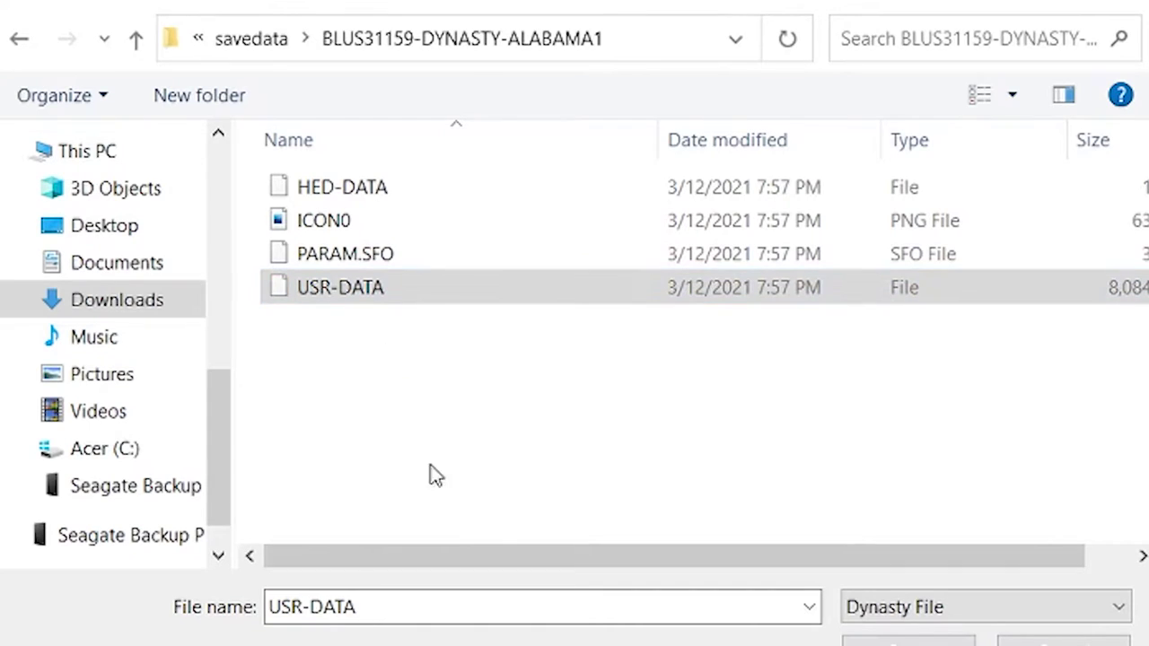
click(483, 437)
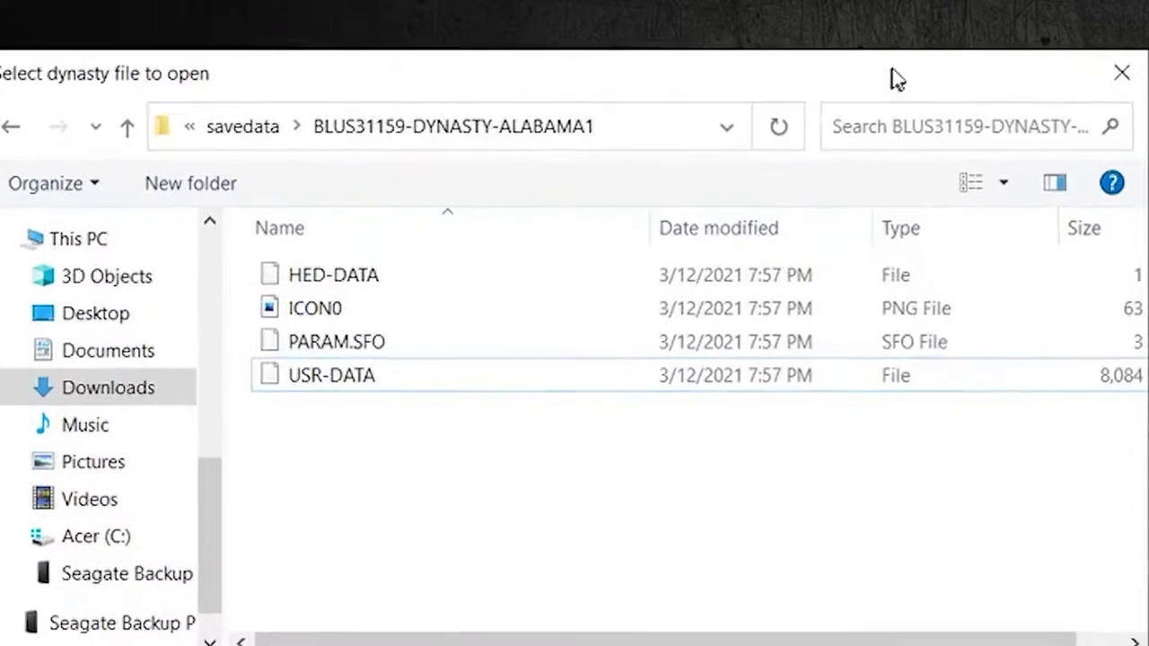
click(435, 299)
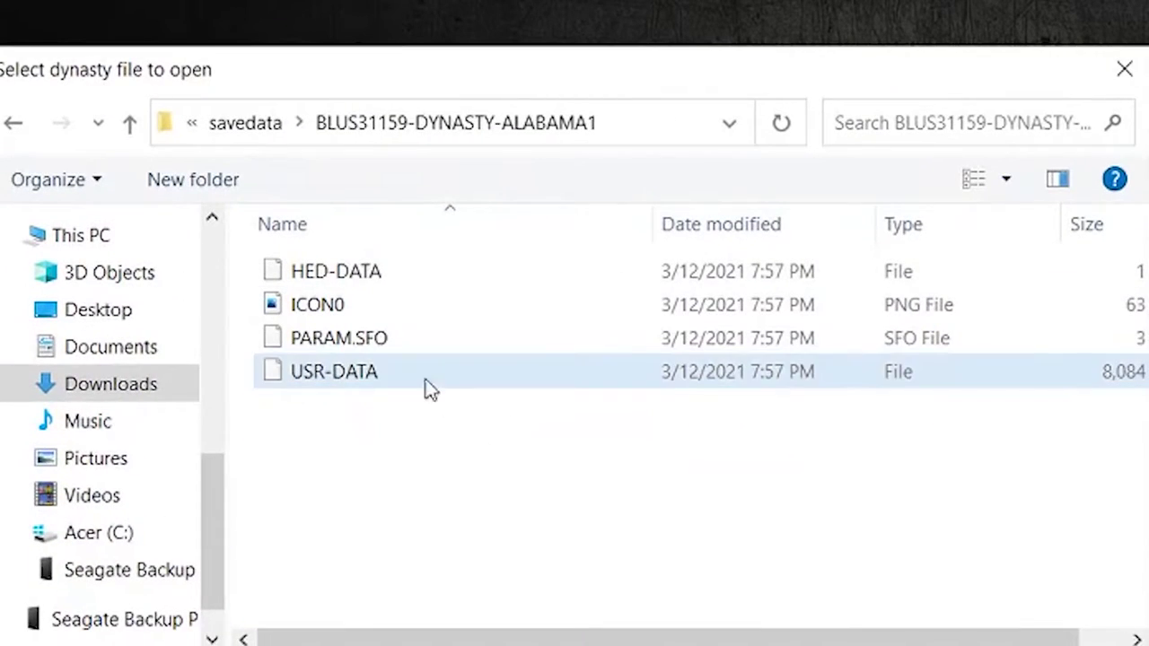
Load USR-DATA as the dynasty file and review all 25 playoff spots, led by Alabama (13-0).
double_click(409, 388)
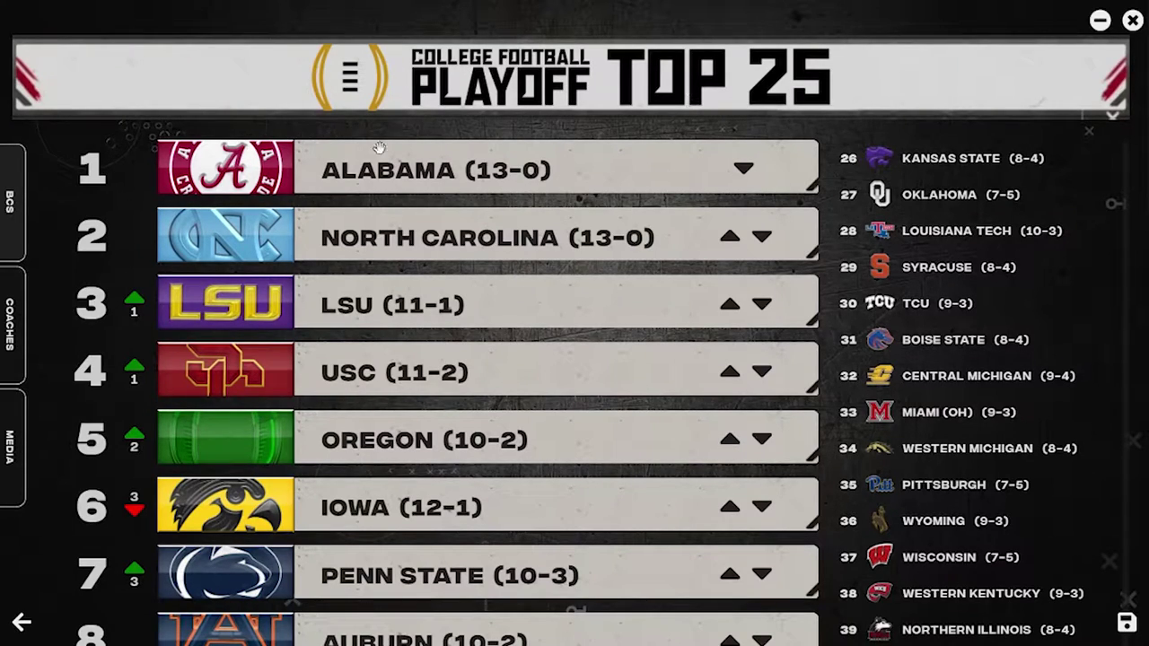
scroll(436, 169, down, 5)
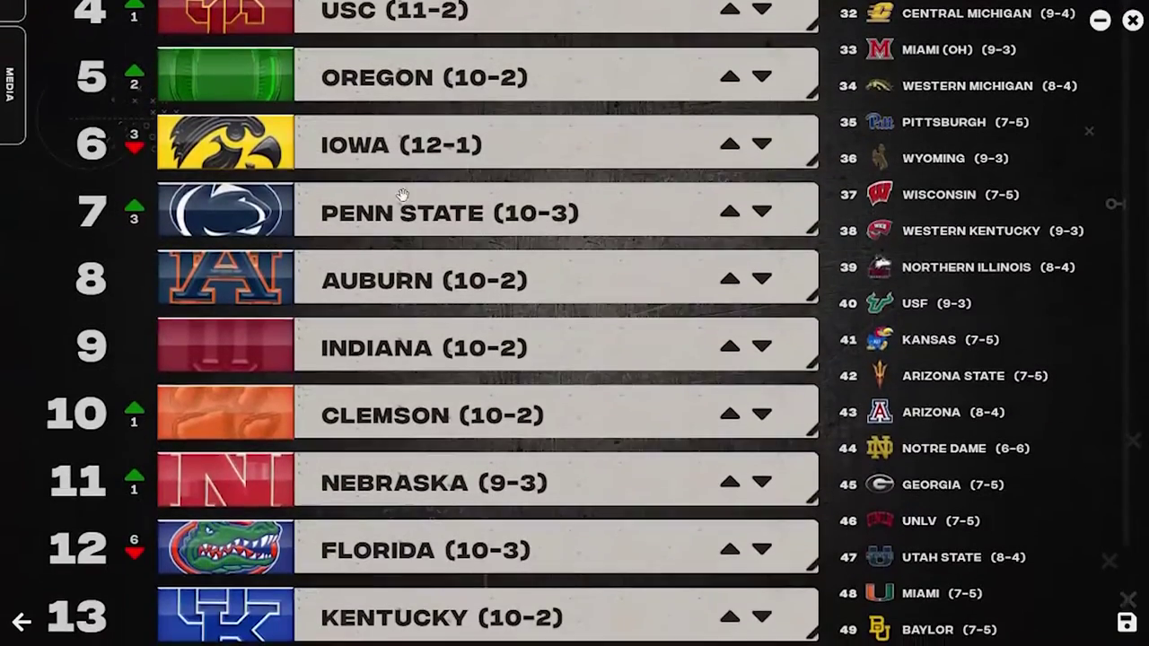
scroll(398, 198, up, 4)
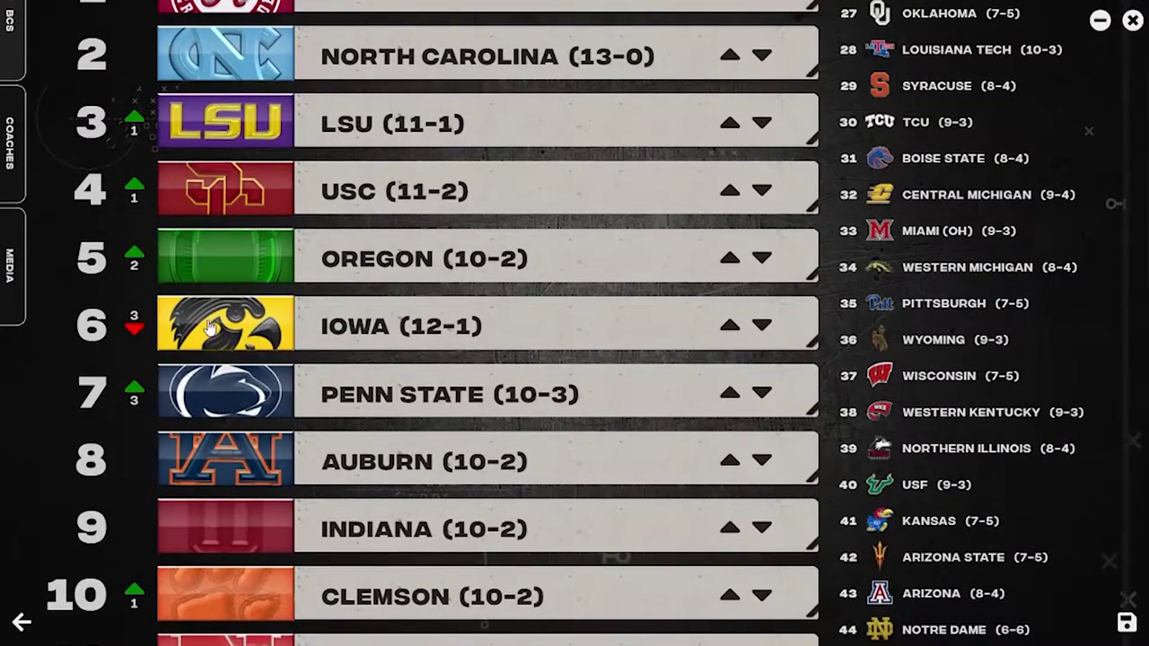
scroll(353, 344, up, 2)
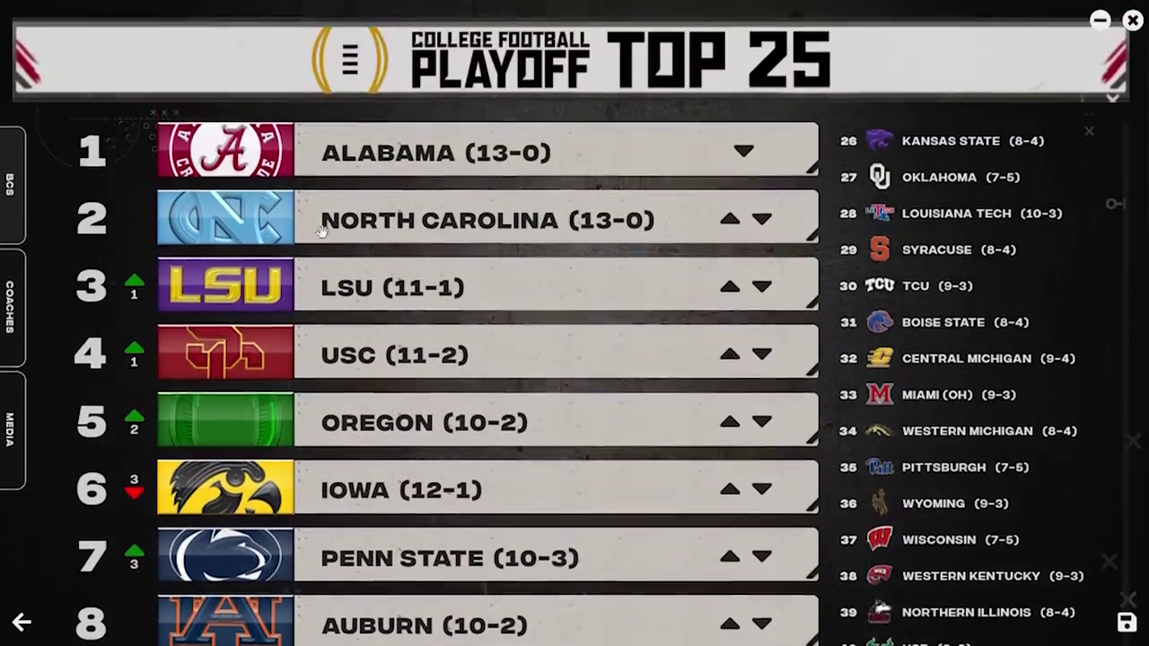
scroll(350, 355, down, 14)
scroll(350, 361, down, 2)
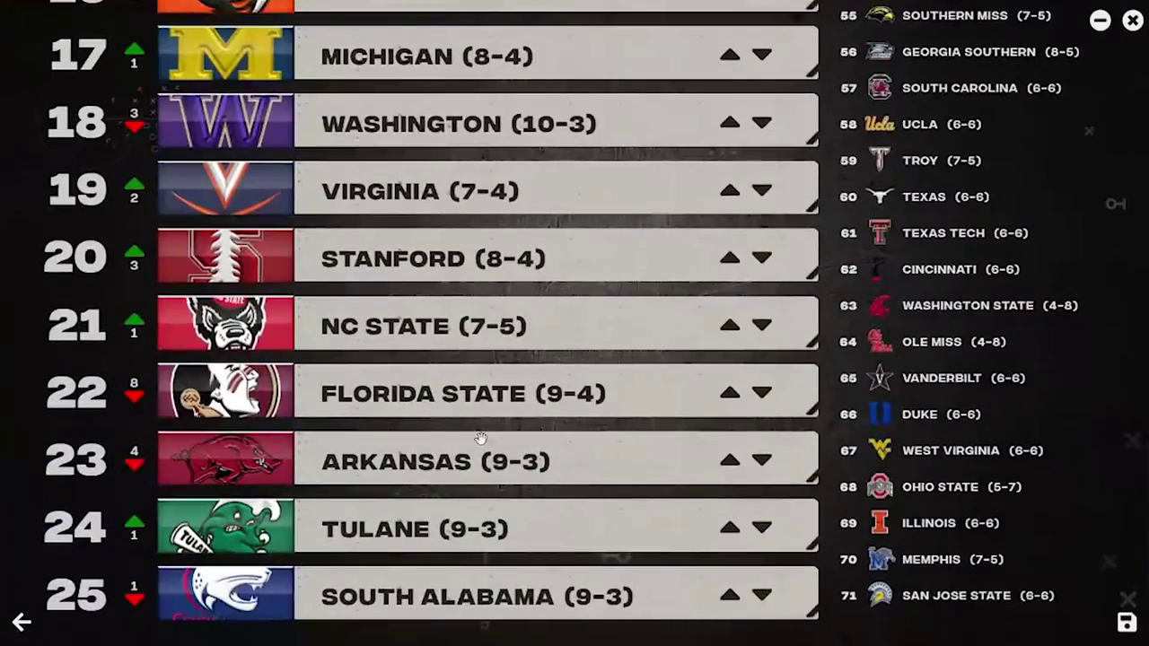
scroll(608, 259, up, 7)
scroll(937, 233, down, 15)
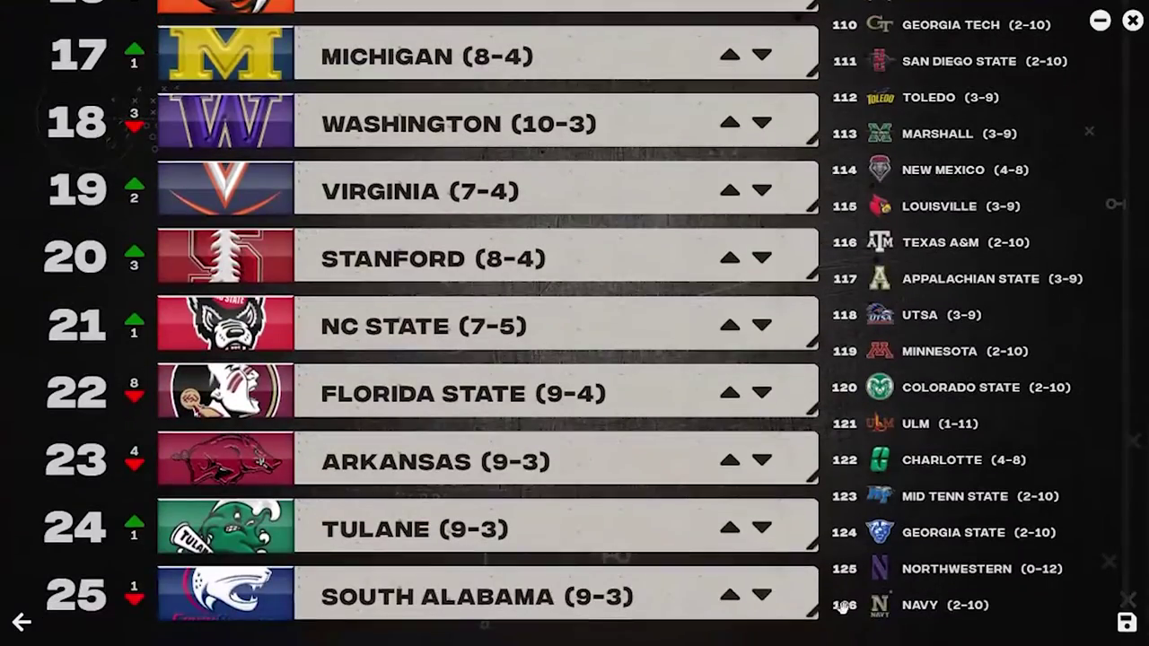
scroll(992, 339, up, 20)
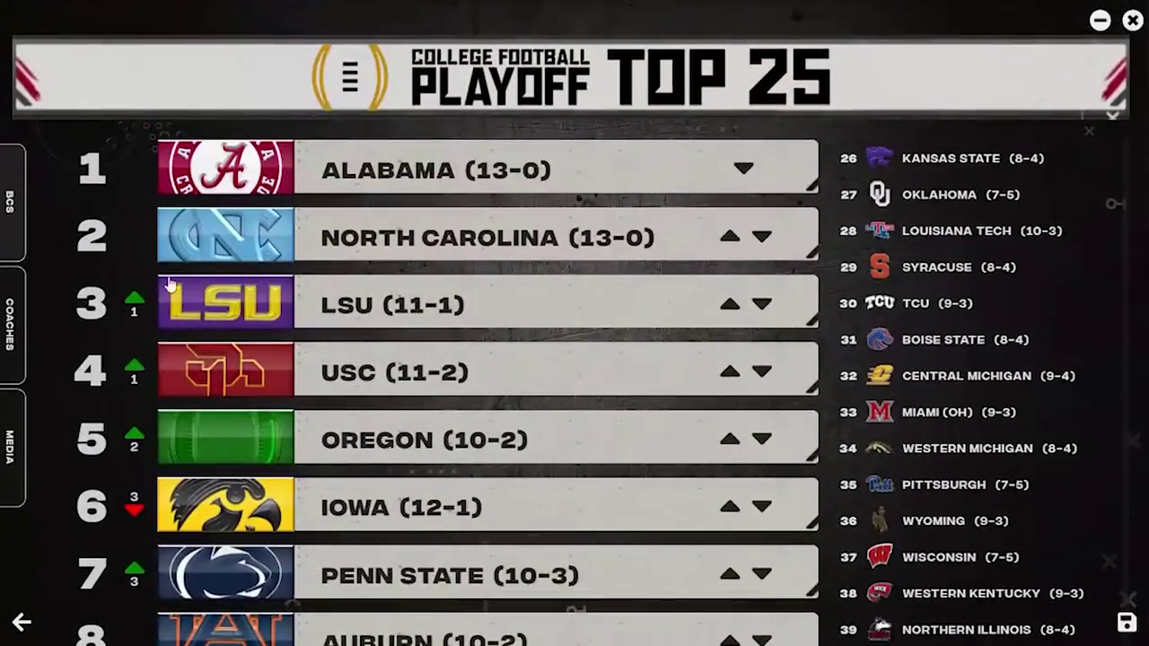
Check the Coaches and AP Media polls, then return to the playoff Top 25 around ranks 8–11.
click(6, 299)
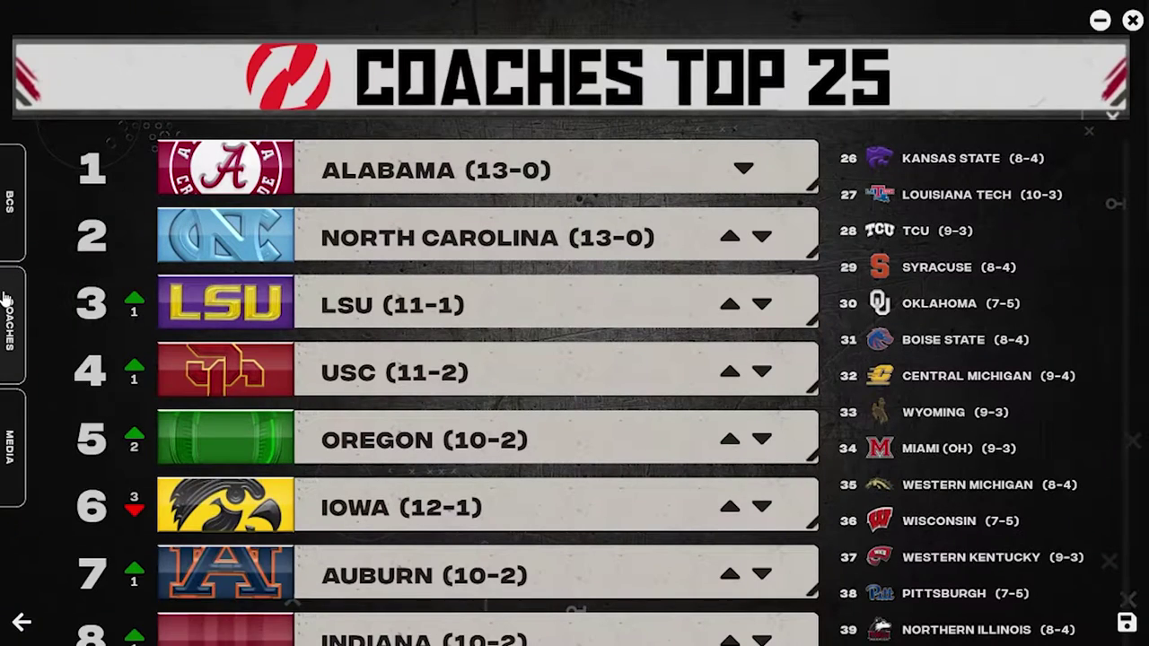
click(27, 456)
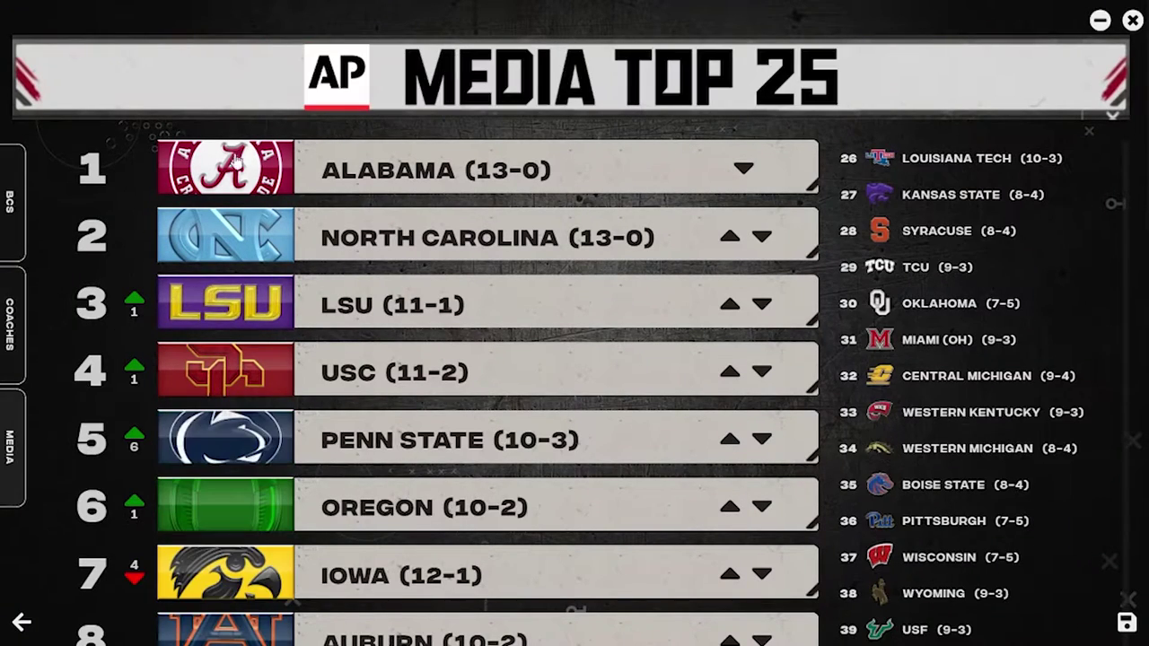
click(13, 199)
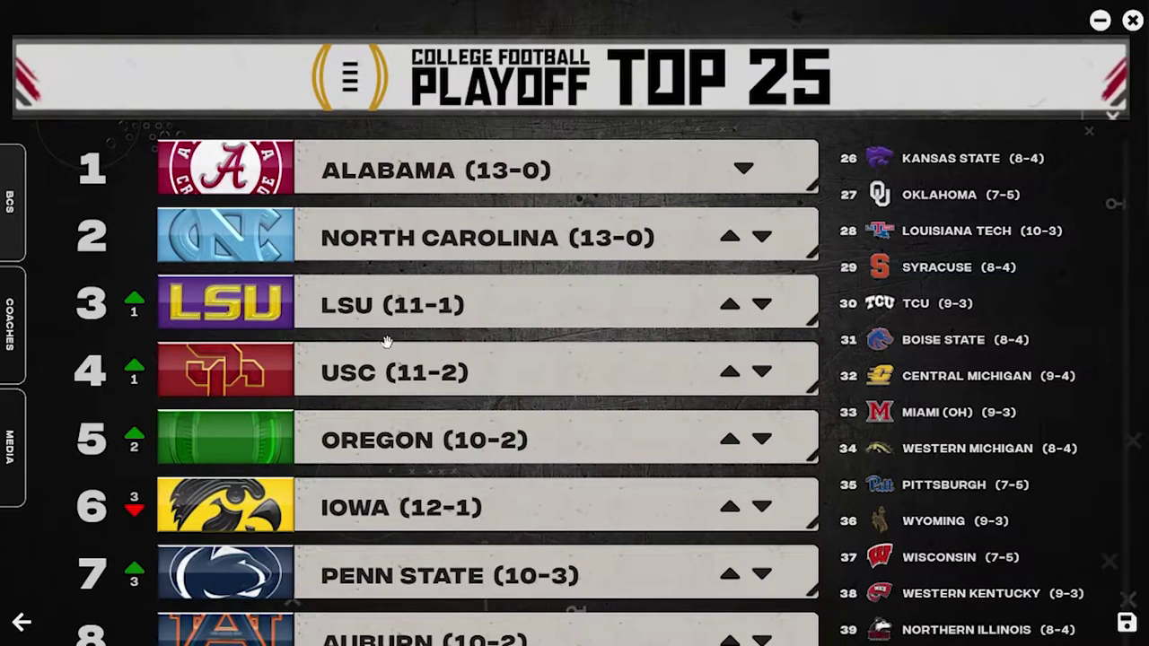
scroll(386, 342, down, 1)
Try the rank arrows: move Nebraska above Clemson and back, then Washington above Michigan.
scroll(408, 342, down, 4)
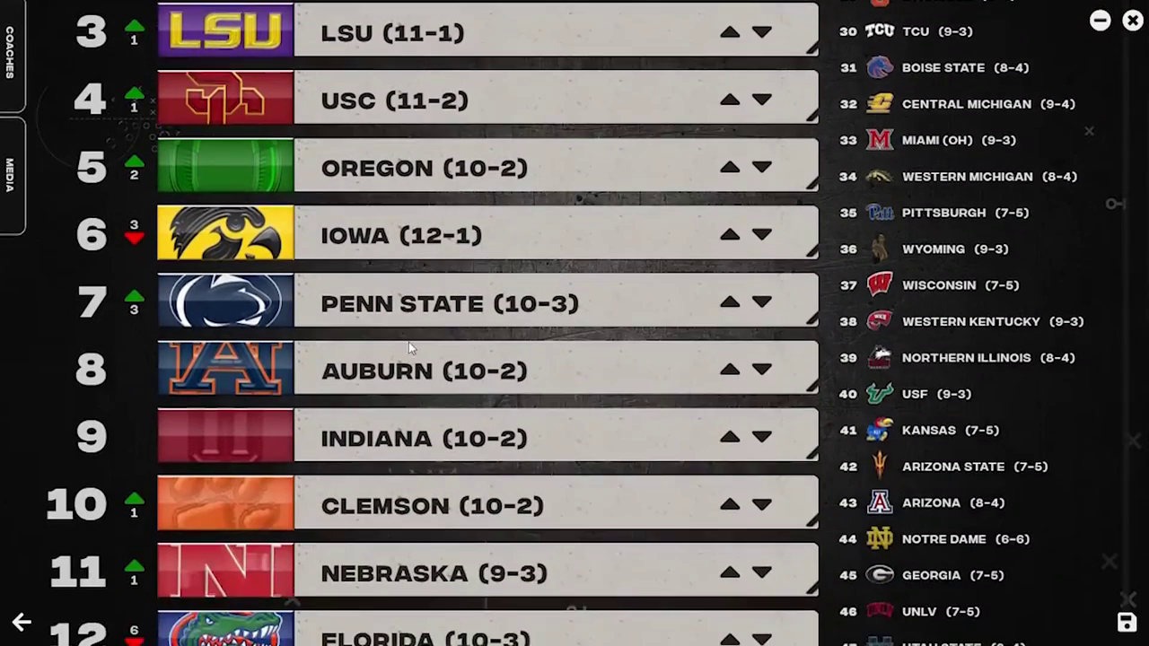
click(732, 393)
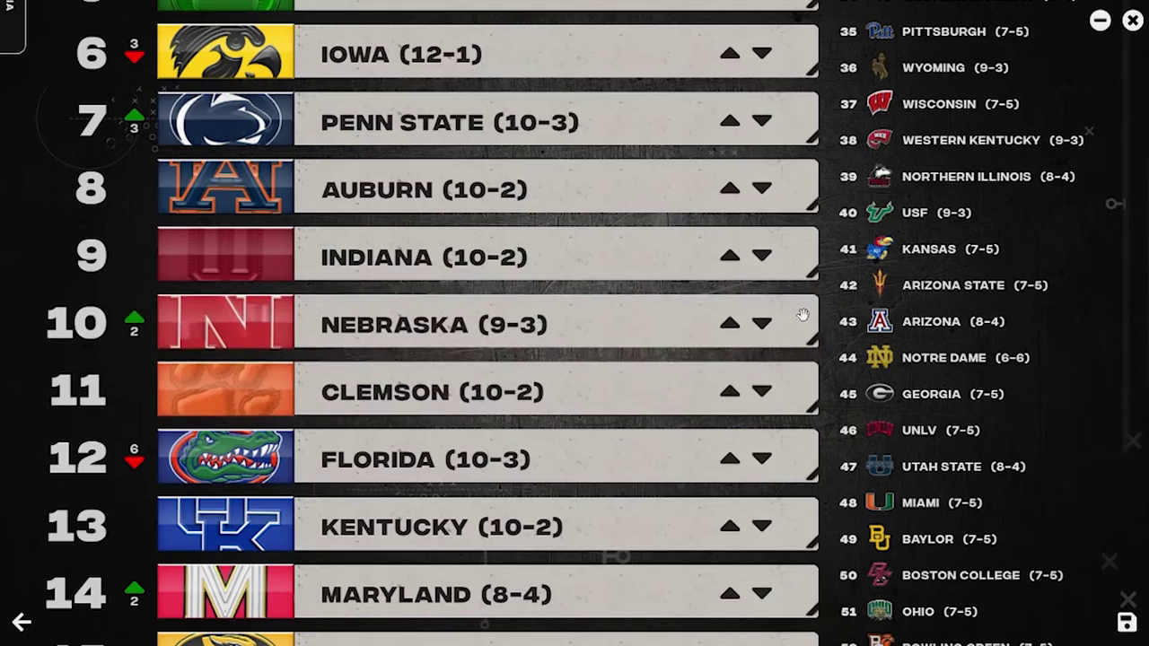
click(762, 325)
scroll(583, 305, down, 5)
drag(547, 379, 744, 402)
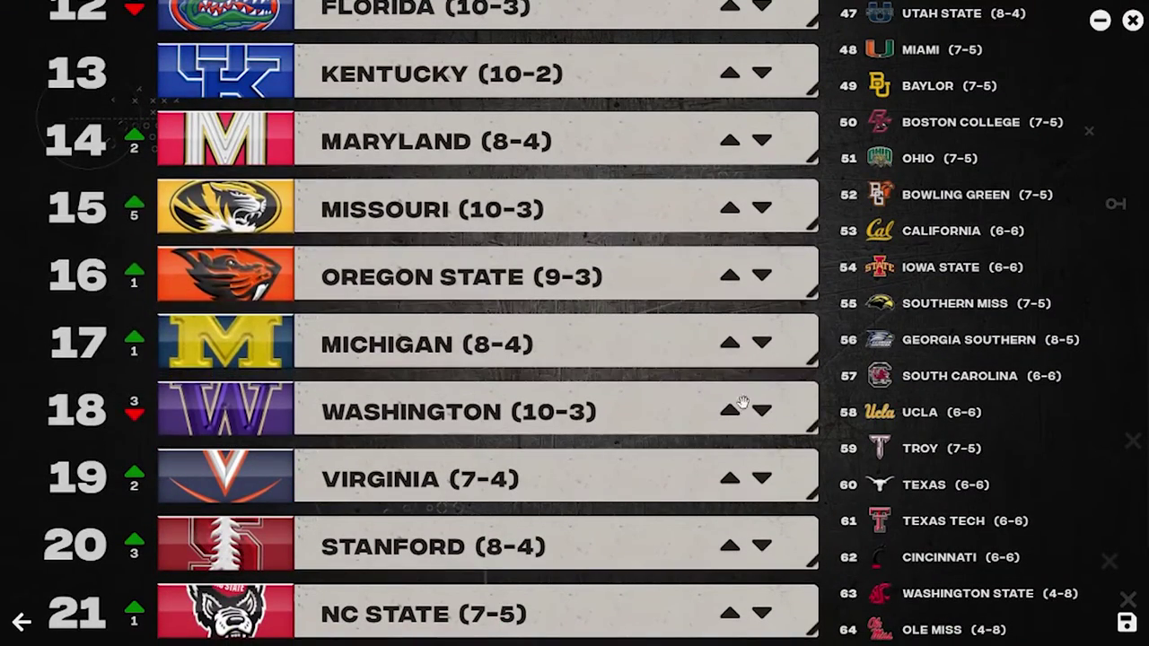
click(739, 410)
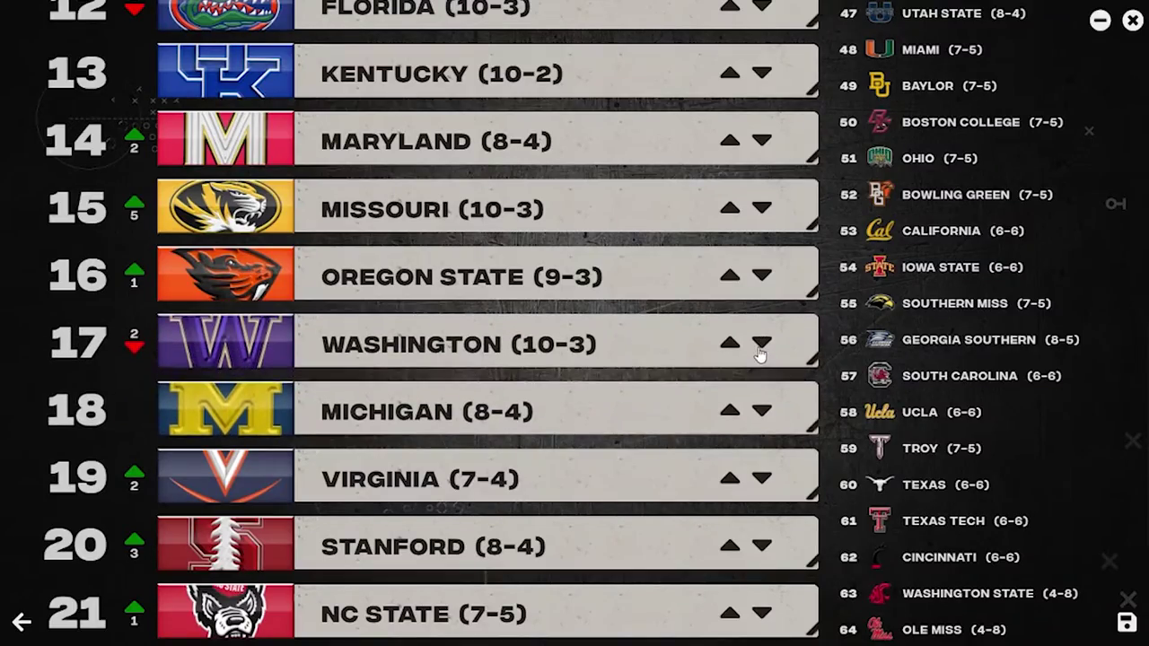
Replace Tulane at #24 with UAB (3-9) from the Select Team grid.
scroll(502, 359, up, 10)
scroll(342, 342, down, 13)
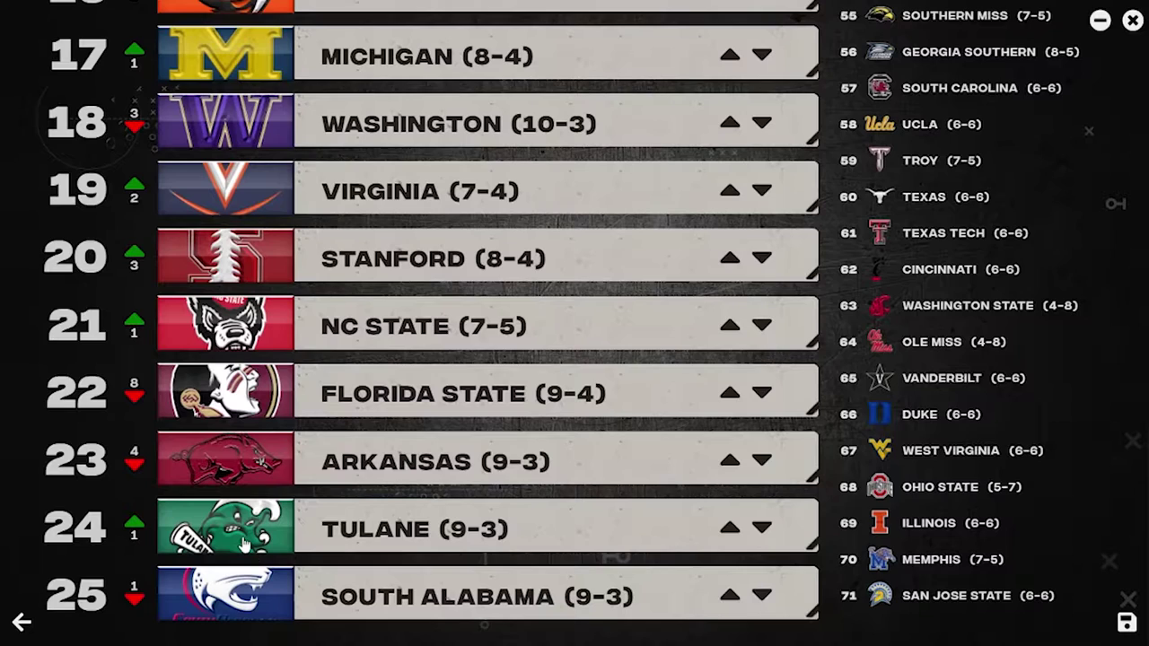
click(249, 535)
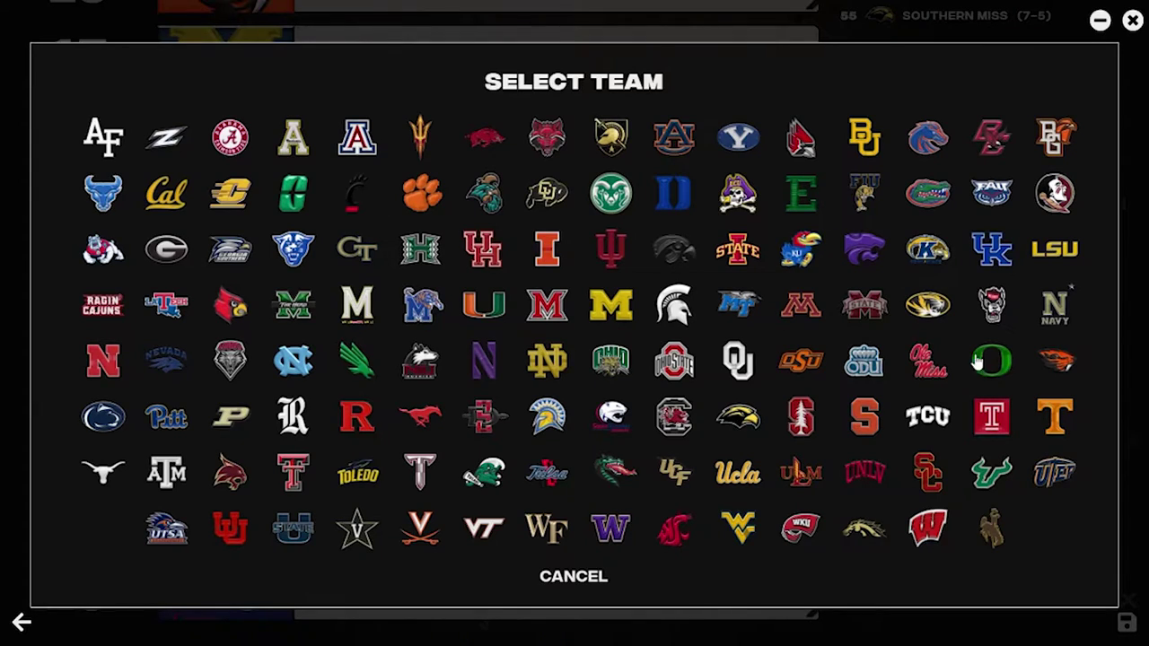
click(611, 471)
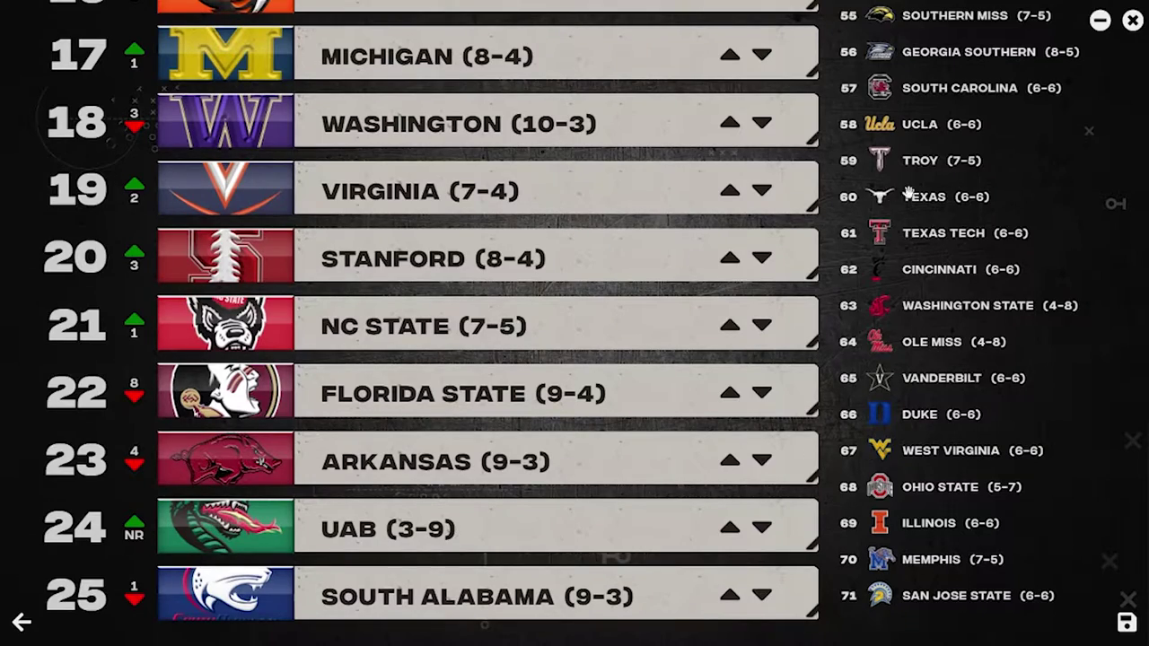
Recheck the Coaches and Media polls, return to the playoff Top 25, and save to the dynasty file.
scroll(910, 194, up, 5)
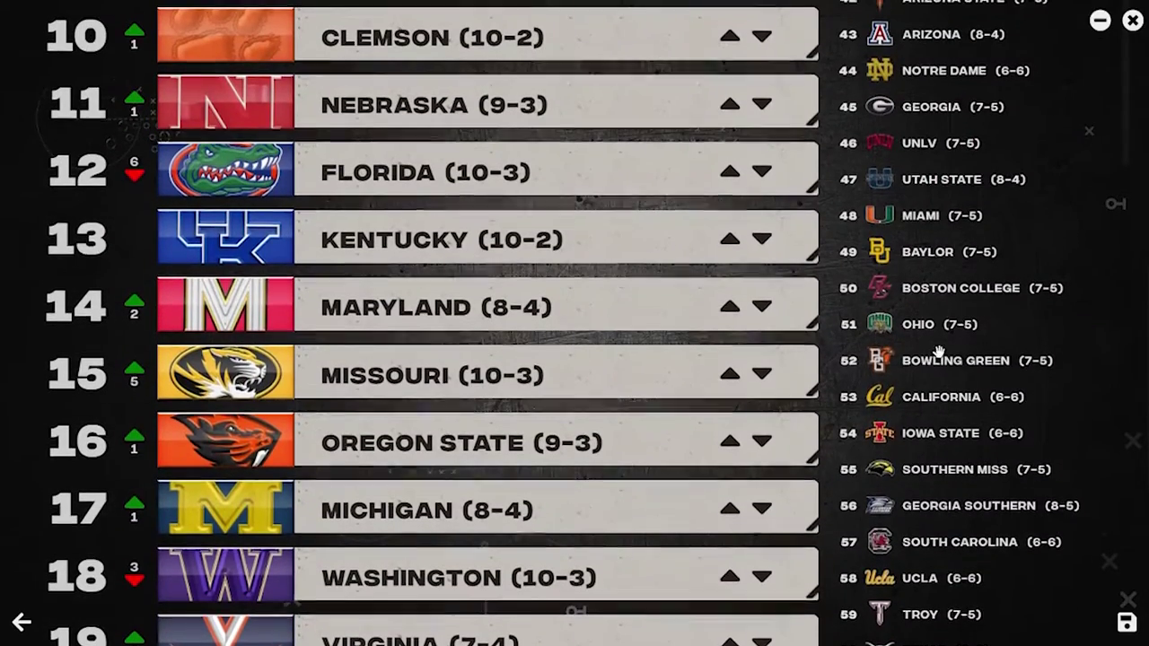
scroll(938, 352, up, 7)
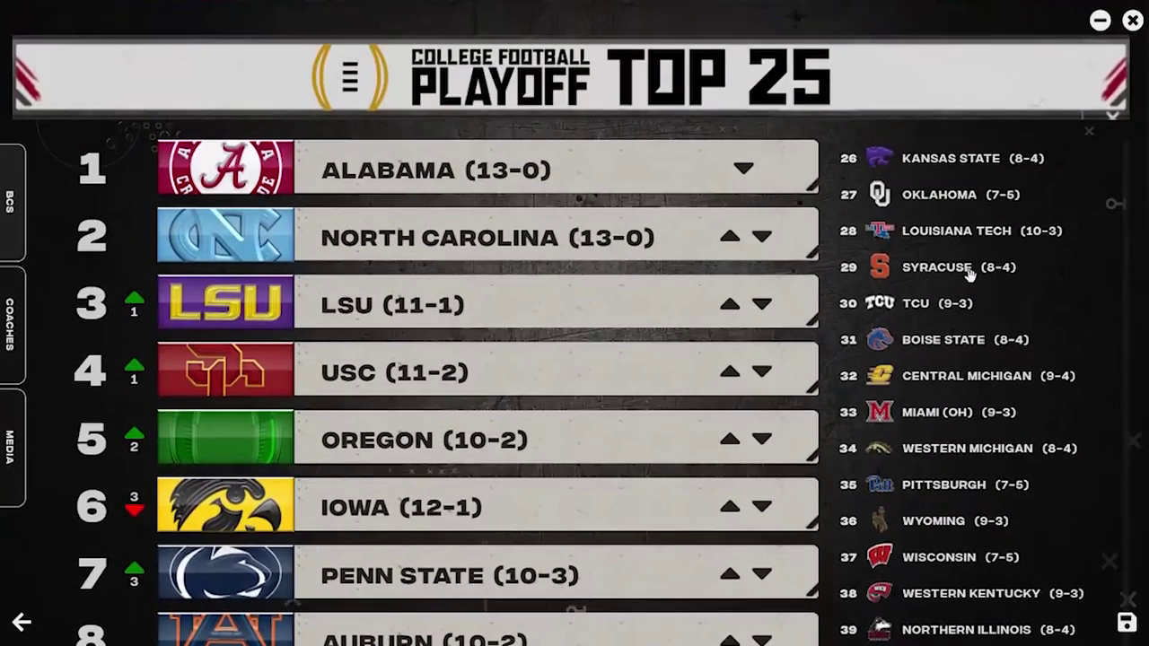
click(16, 332)
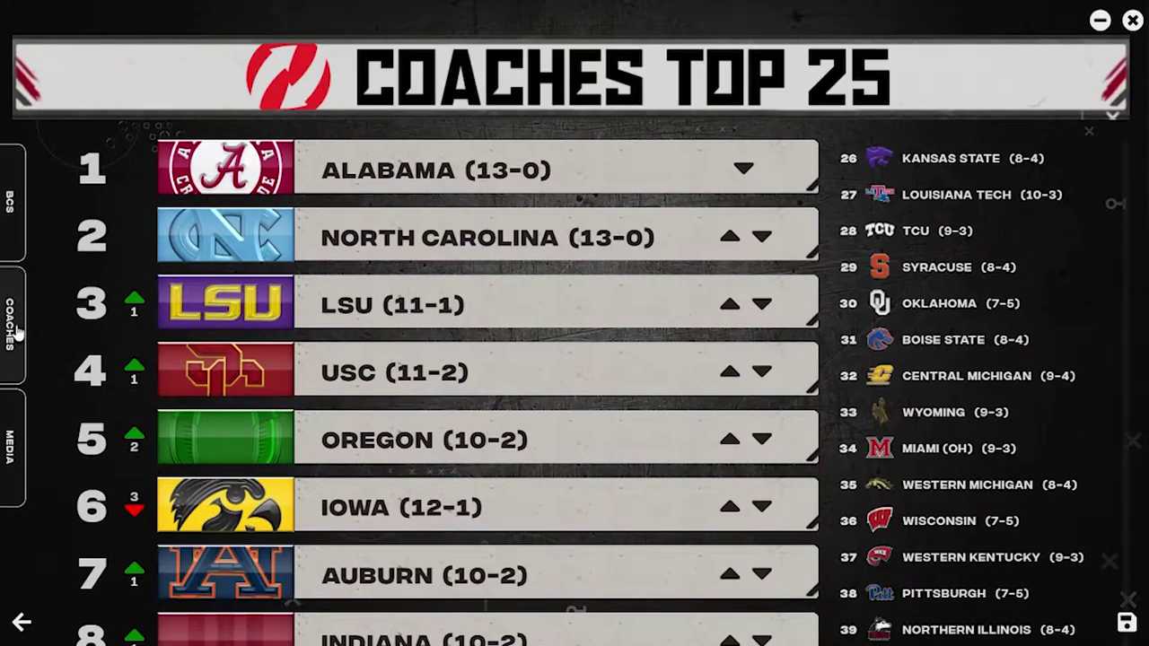
click(24, 463)
click(14, 198)
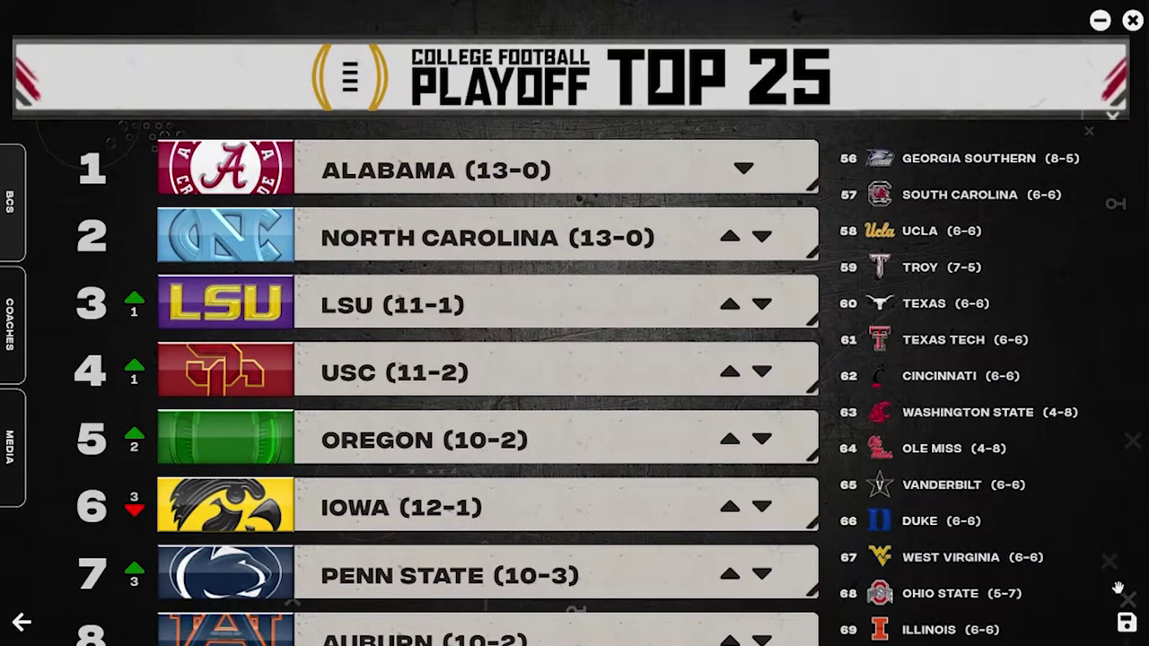
click(1126, 625)
From the main menu, open College Football Playoffs and choose the 4-Team Playoff format.
click(22, 624)
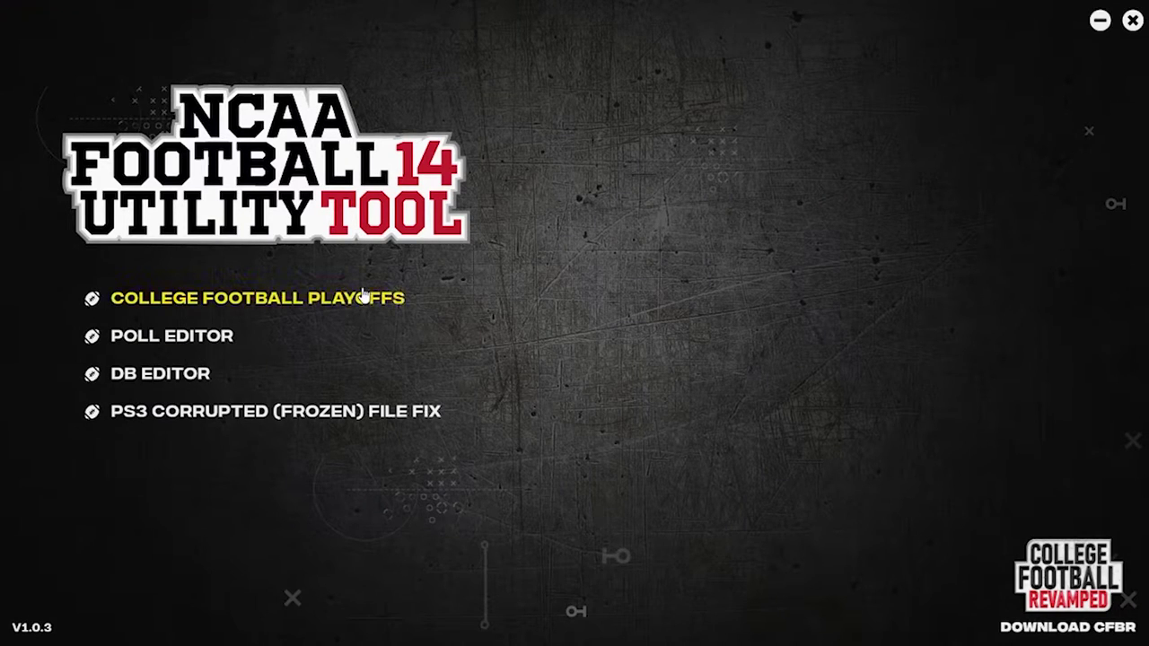
click(231, 297)
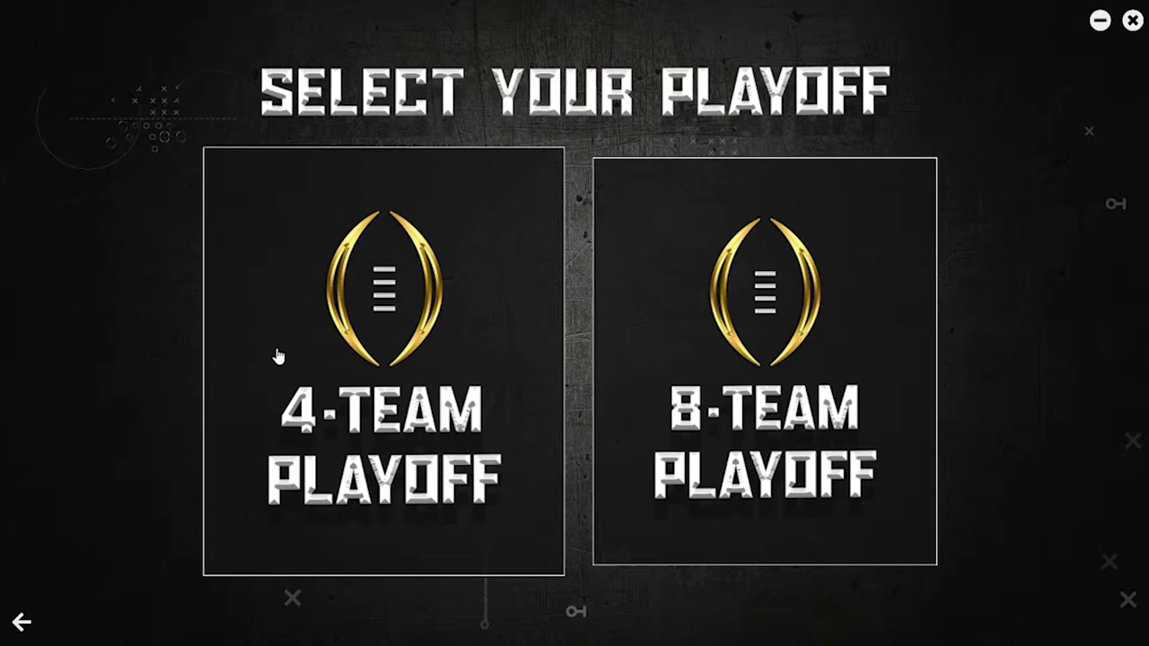
click(326, 357)
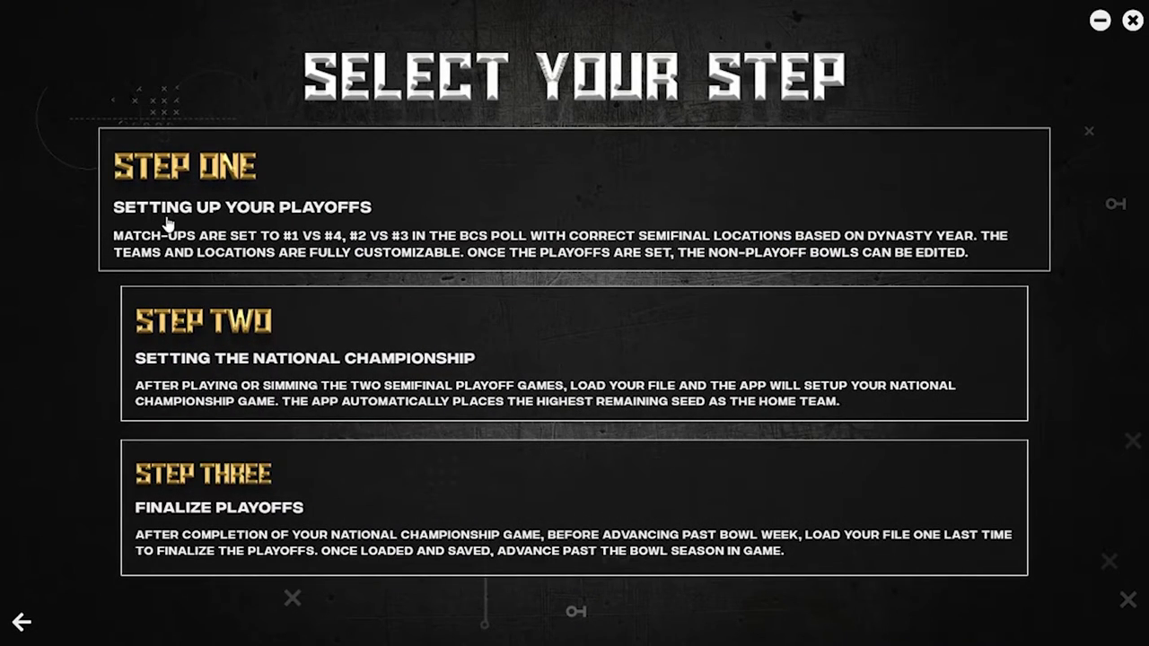